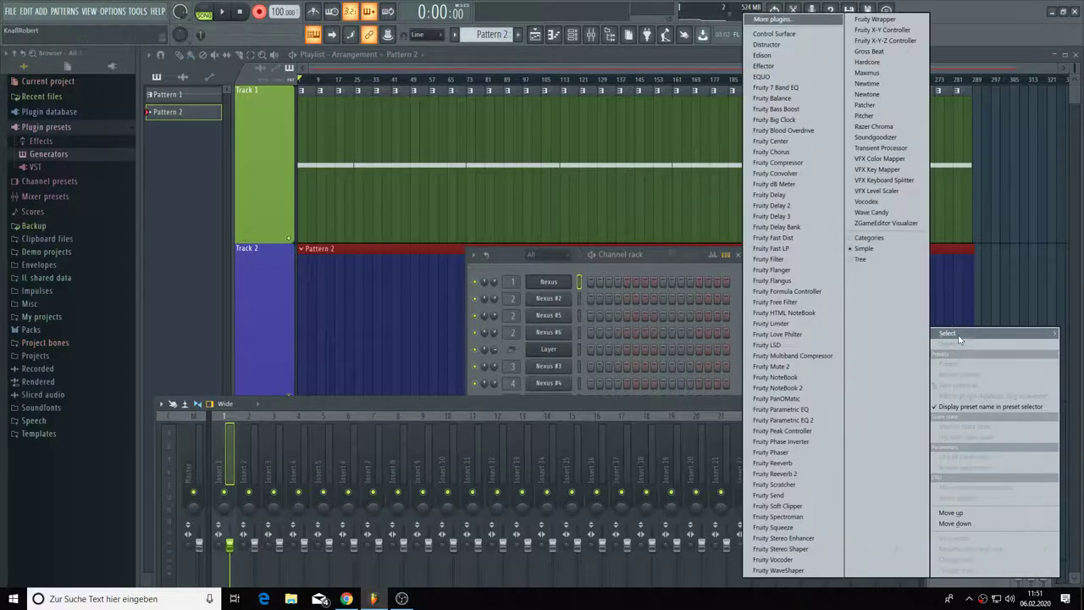
Step: Load Wave Candy on Insert 1 and configure its display as a Spectrum with 8192 bands and Keep in front enabled
left_click(872, 211)
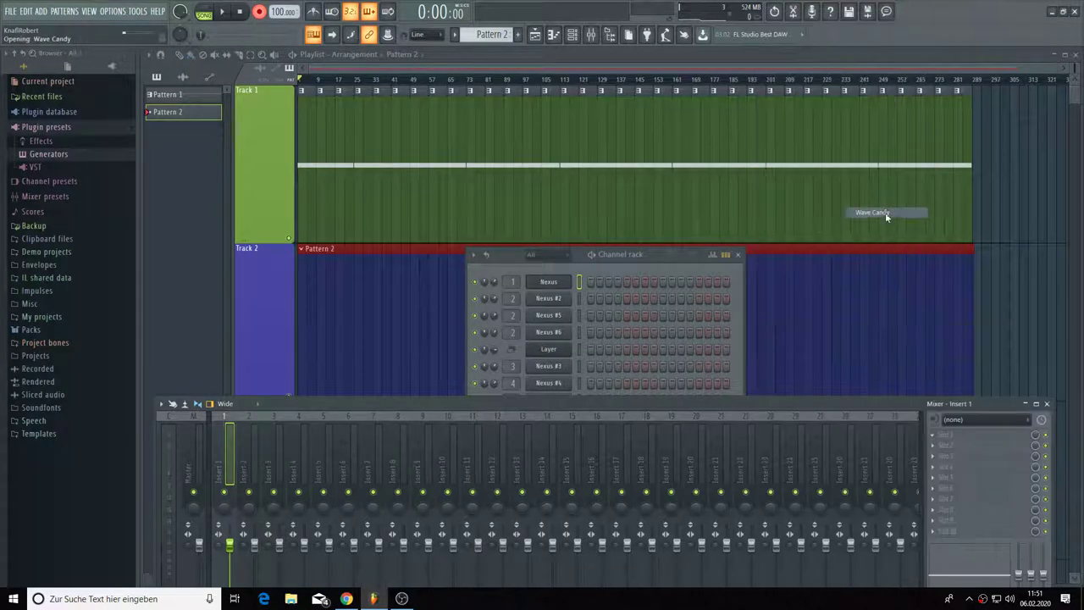
left_click_drag(399, 145, 988, 179)
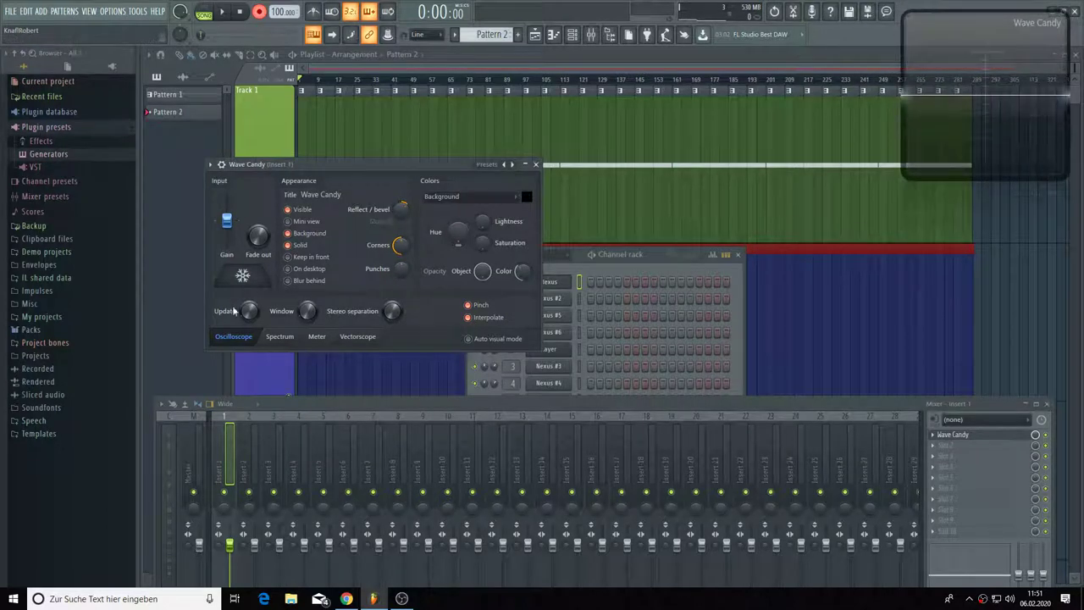
left_click(279, 336)
left_click_drag(382, 312, 381, 282)
left_click(338, 312)
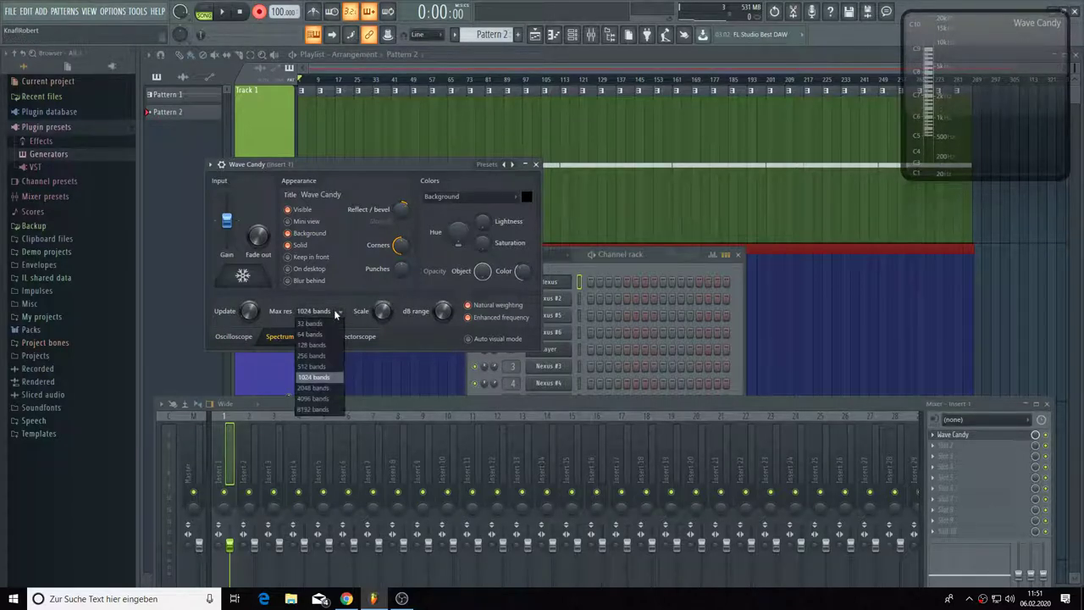
left_click(325, 409)
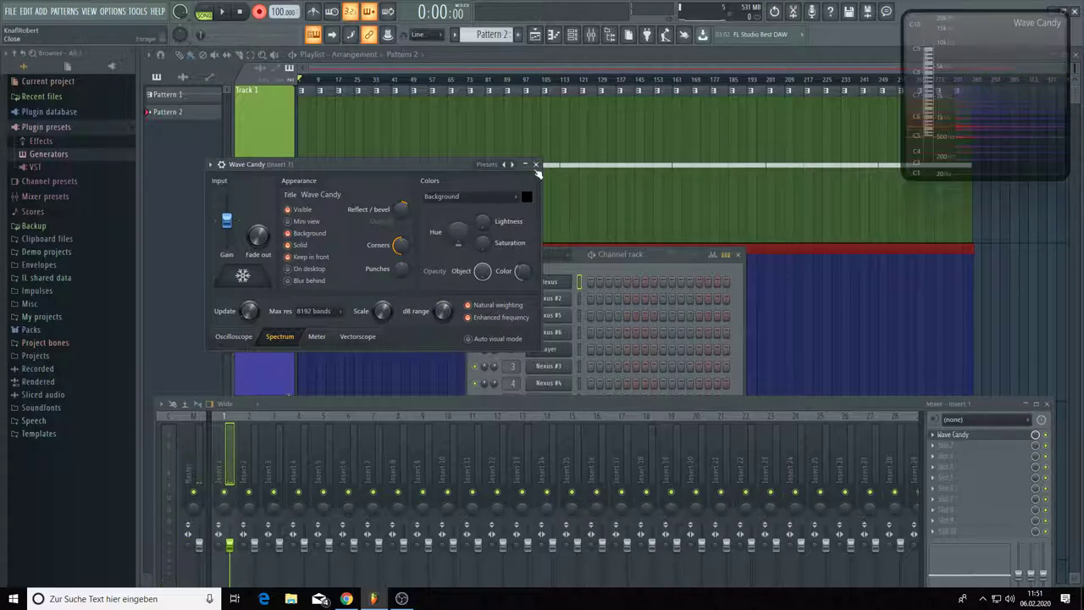
left_click(537, 164)
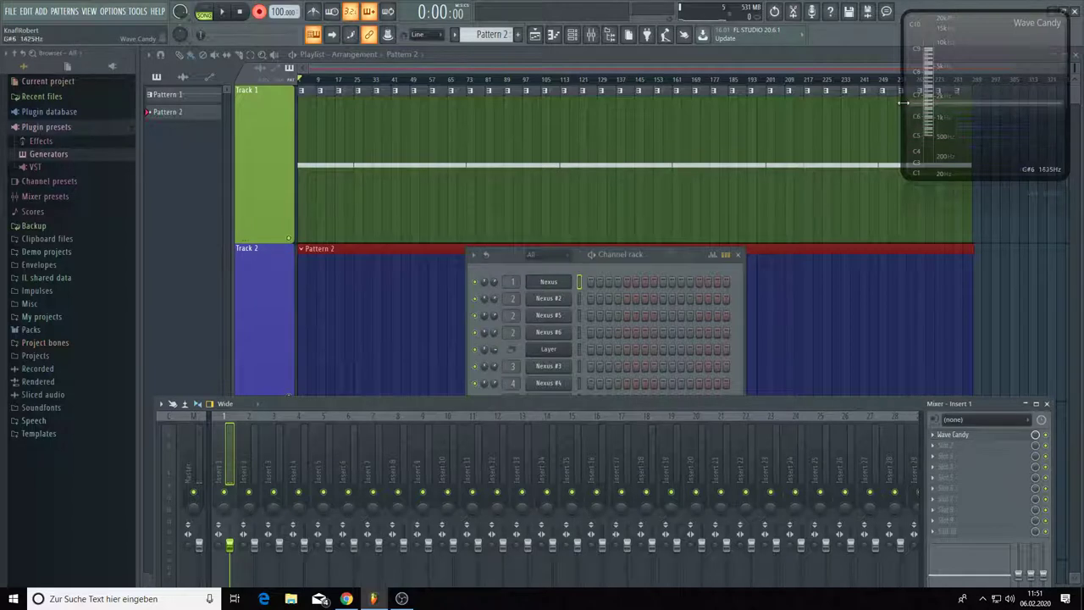
Step: Enlarge the Wave Candy display and play the arrangement from the start until the last notes of Pattern 2, stopping playback there
left_click_drag(854, 100, 520, 127)
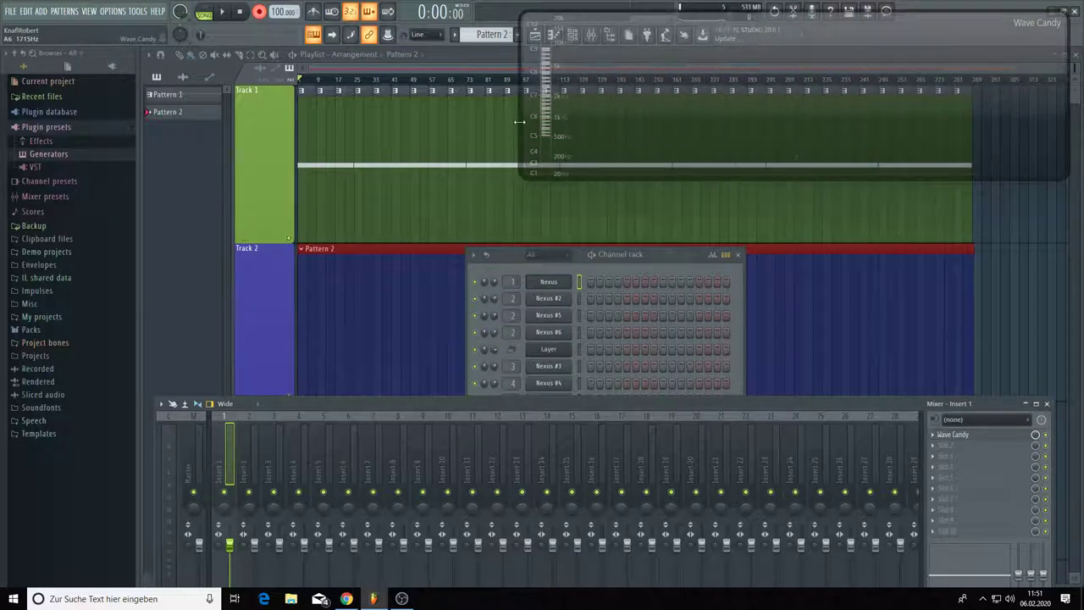
left_click_drag(590, 175, 580, 240)
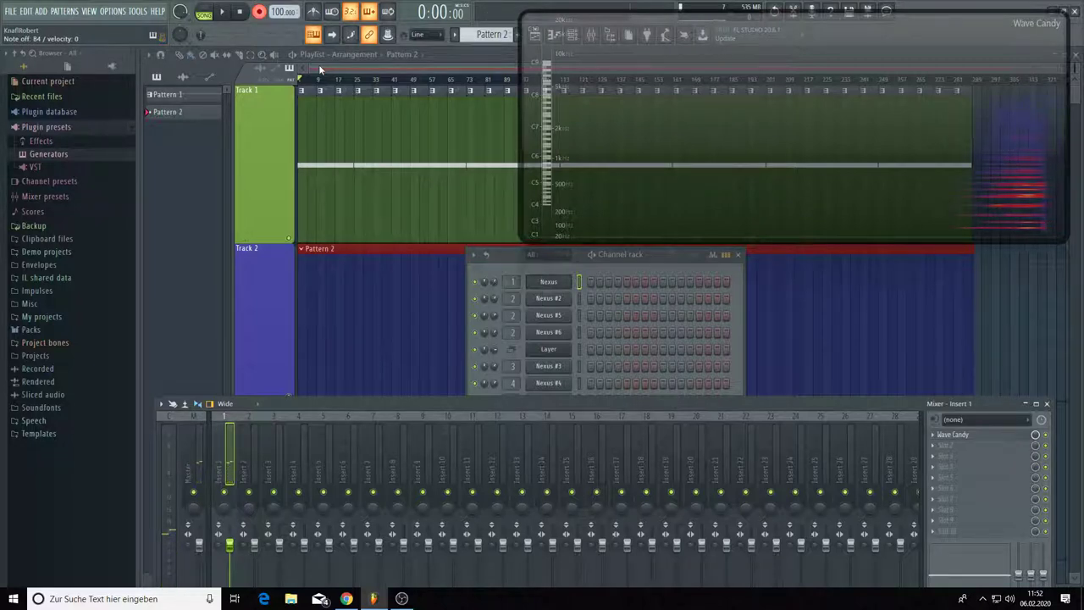
key("space")
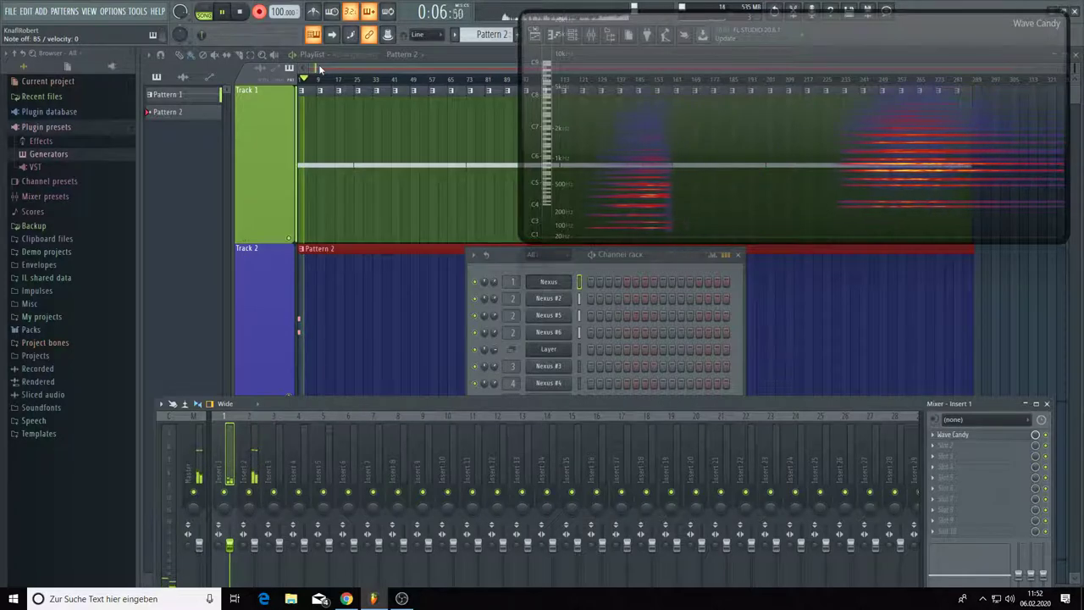
left_click(319, 68)
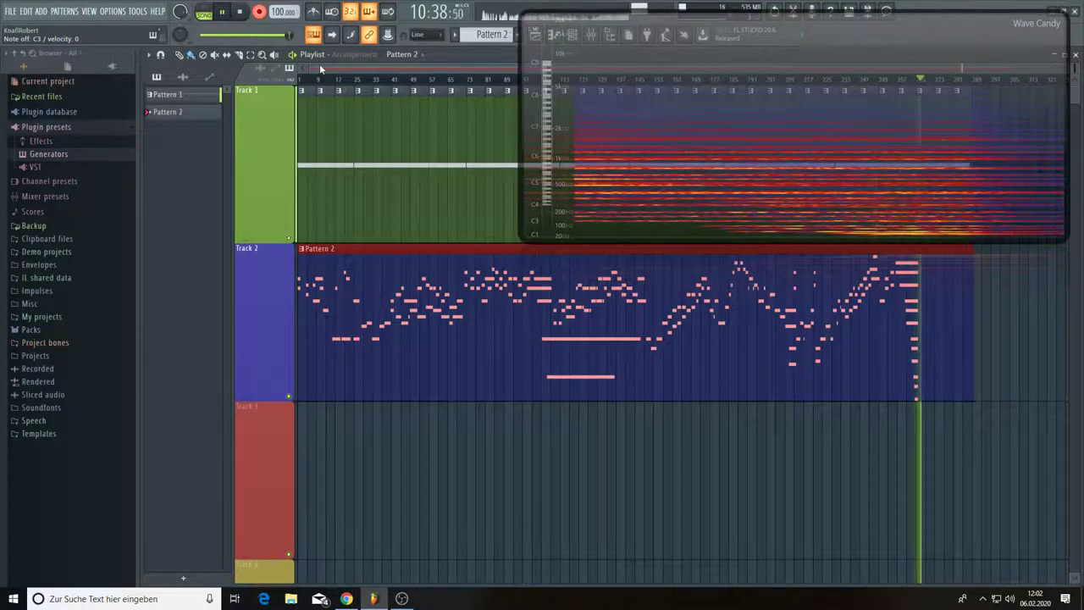
key("space")
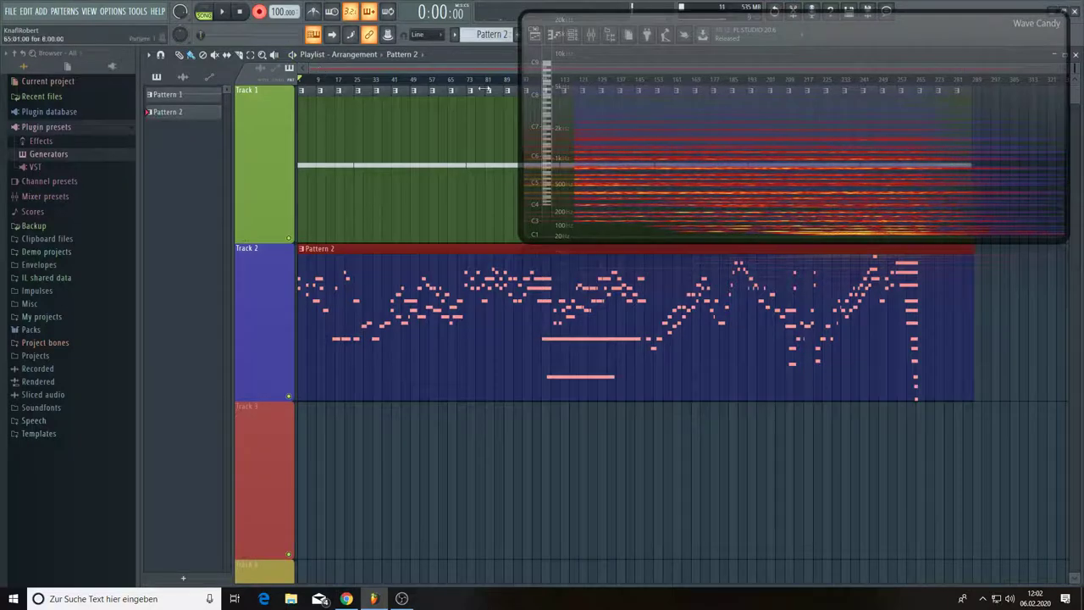
Step: Move the Wave Candy display off the clip ends, remove Track 1's clips past bar 265 and shorten the Pattern 2 clip to 267 bars
left_click_drag(744, 67, 558, 317)
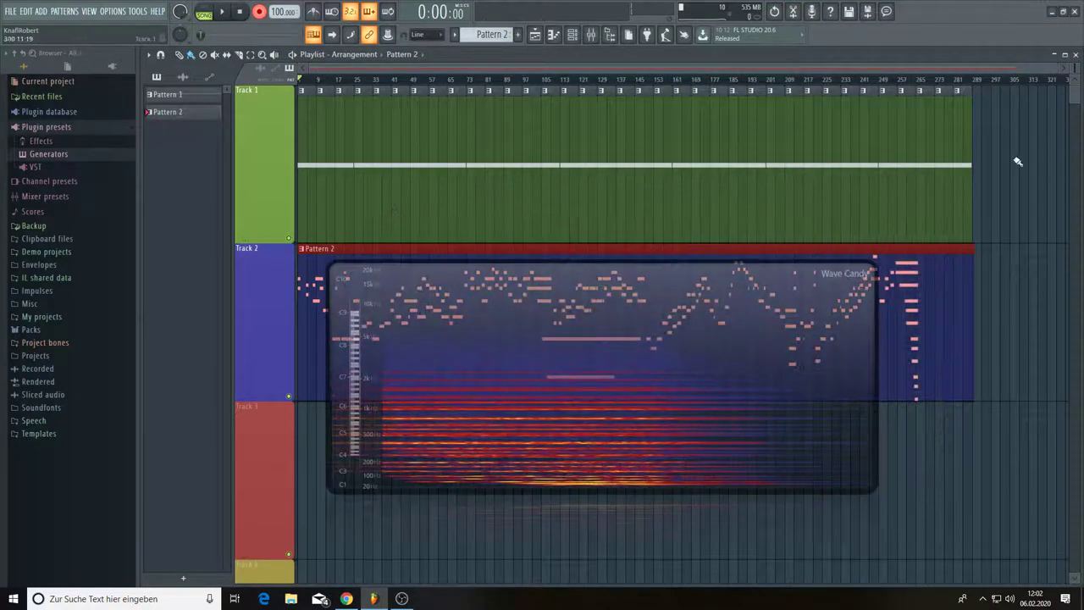
left_click_drag(989, 155, 935, 146)
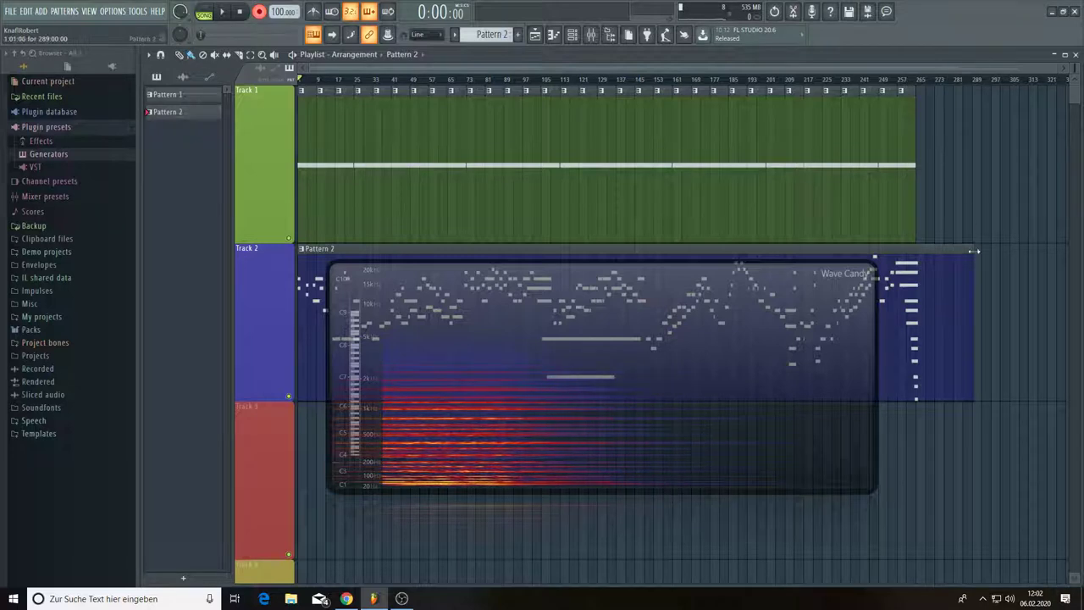
left_click_drag(974, 247, 924, 245)
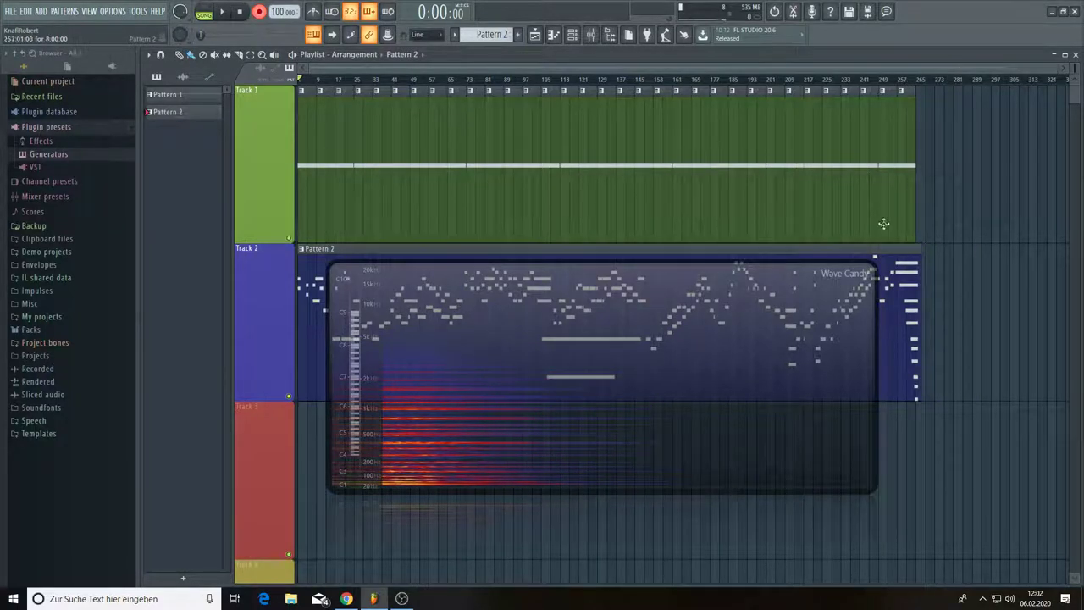
Step: Open the first Nexus channel's instrument from the Channel rack and start playing the arrangement with recording off
left_click(572, 34)
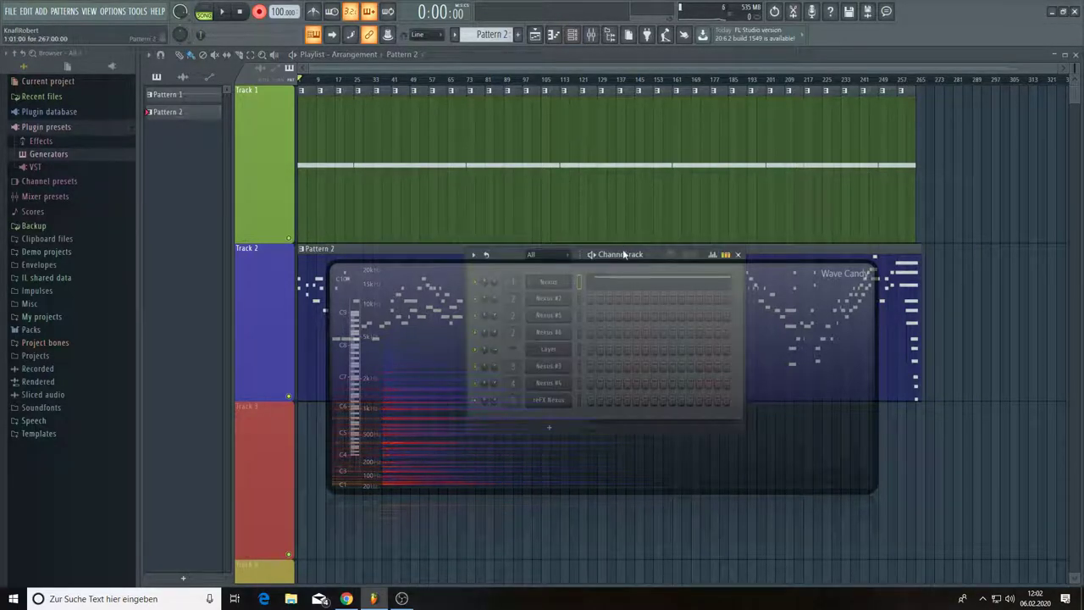
left_click_drag(622, 254, 804, 82)
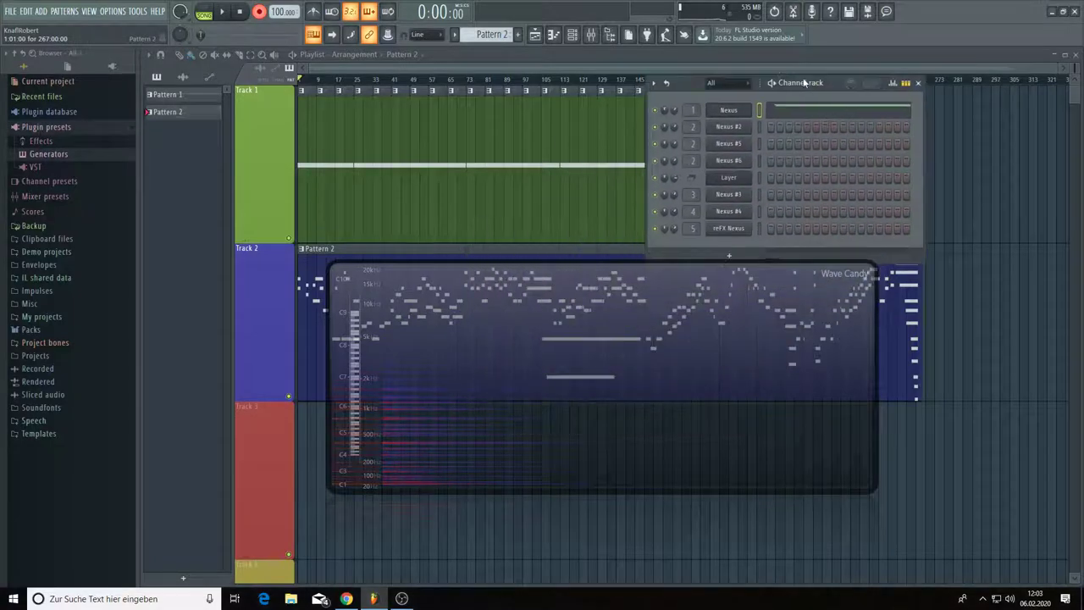
left_click(728, 110)
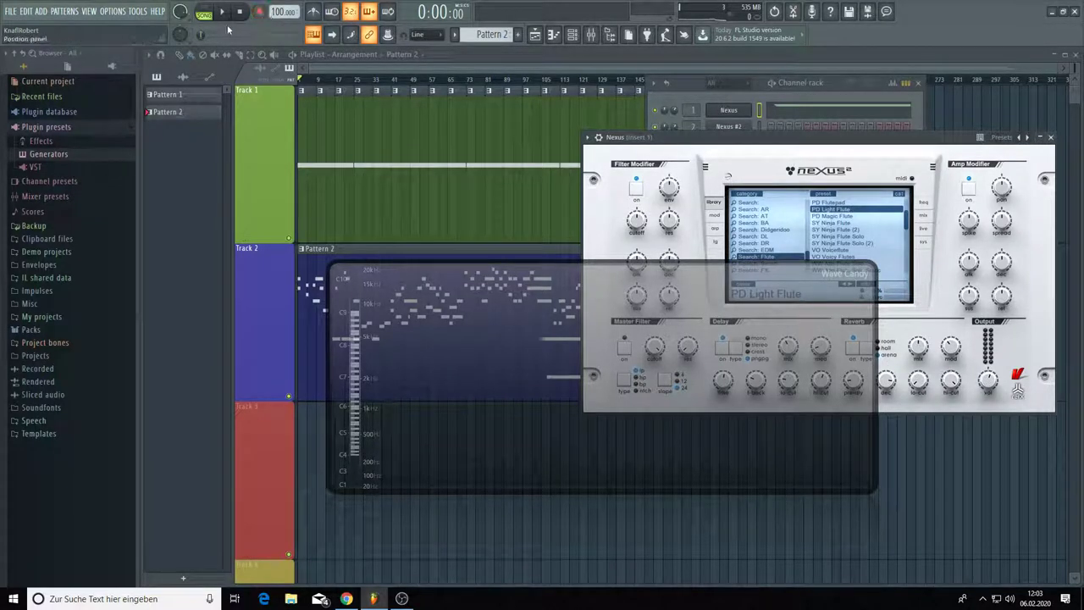
key("space")
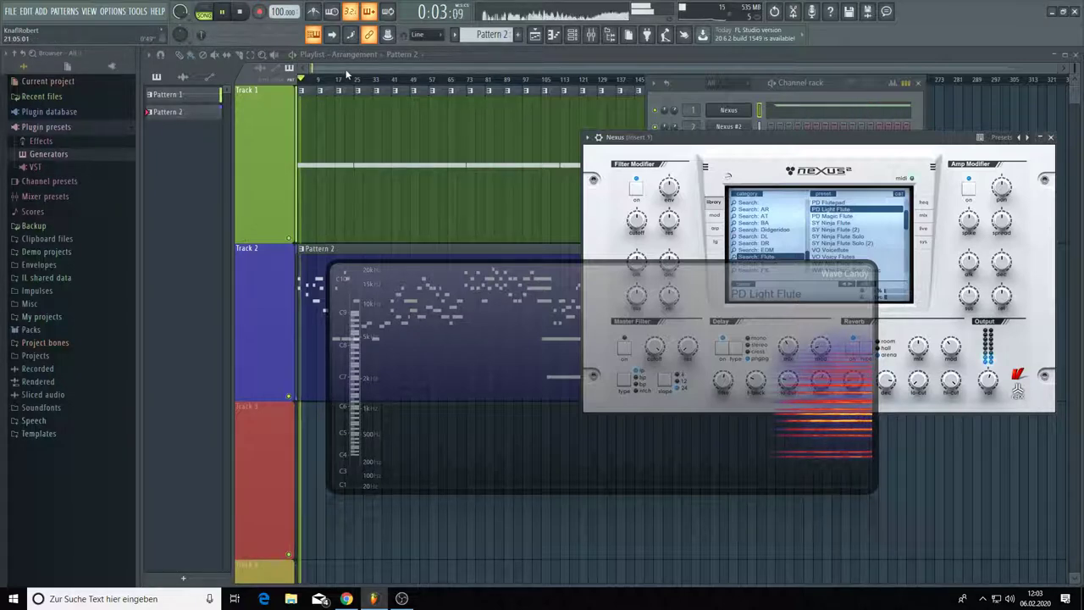
Step: Move the Wave Candy display clear of the Nexus instrument and close both Nexus and the Channel rack
left_click_drag(504, 313, 697, 409)
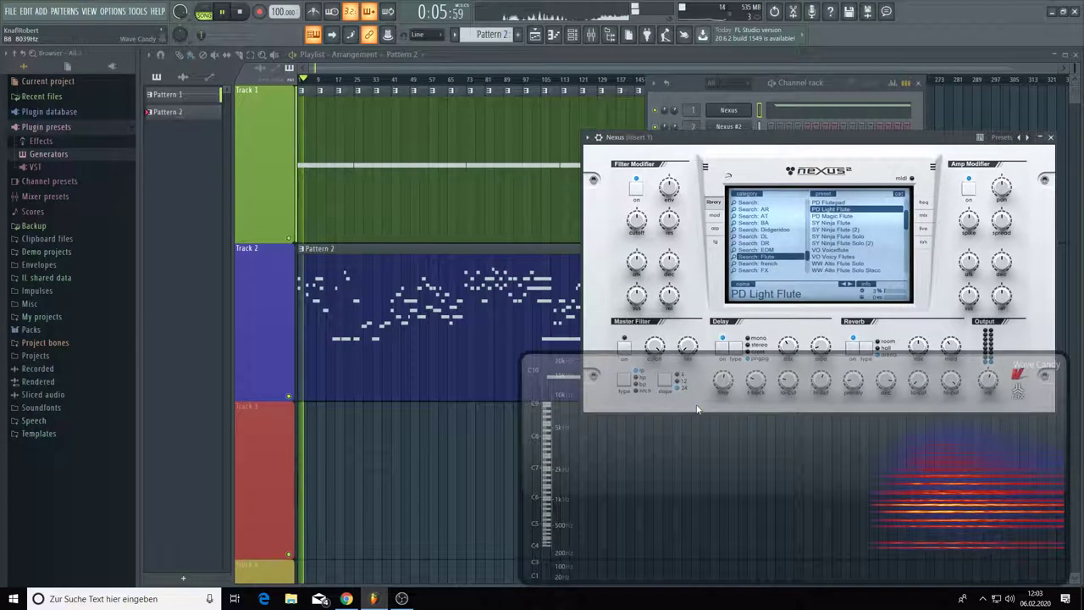
left_click(1050, 137)
left_click(918, 83)
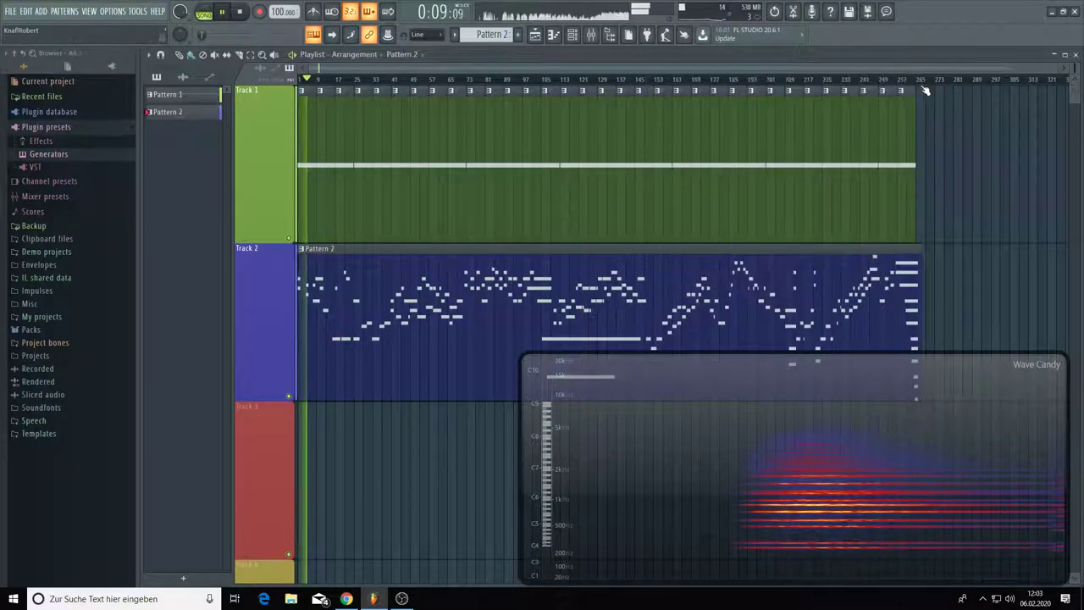
Step: Show the mixer, move it higher, and place the Wave Candy display above it
left_click(591, 34)
left_click_drag(343, 406, 343, 328)
left_click_drag(596, 435, 595, 148)
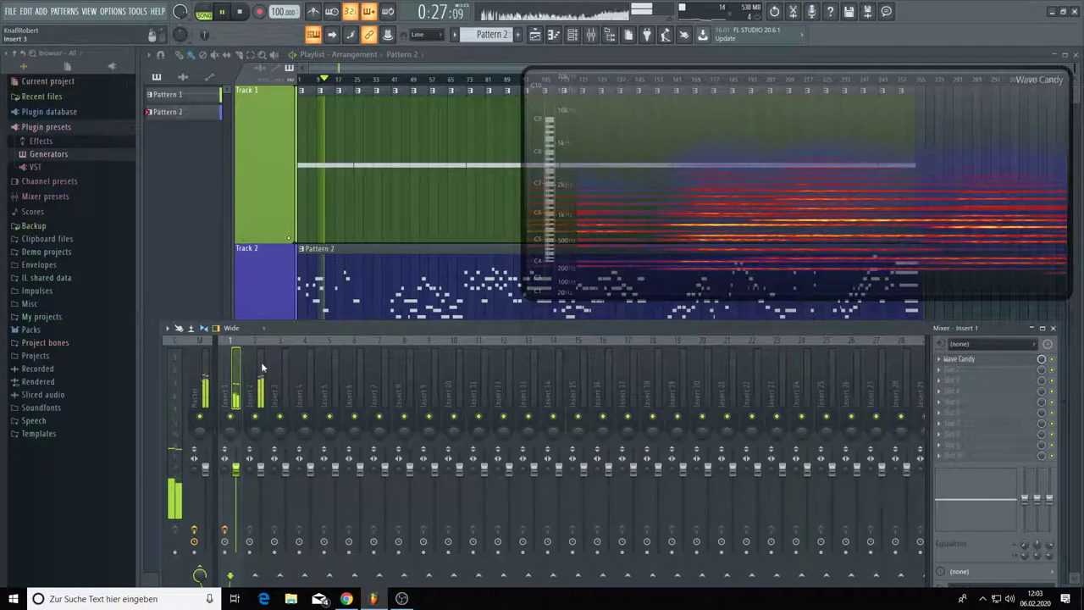
Step: Examine the Master track's levels in a widened Fruity Limiter graph and close the limiter and mixer
left_click(200, 360)
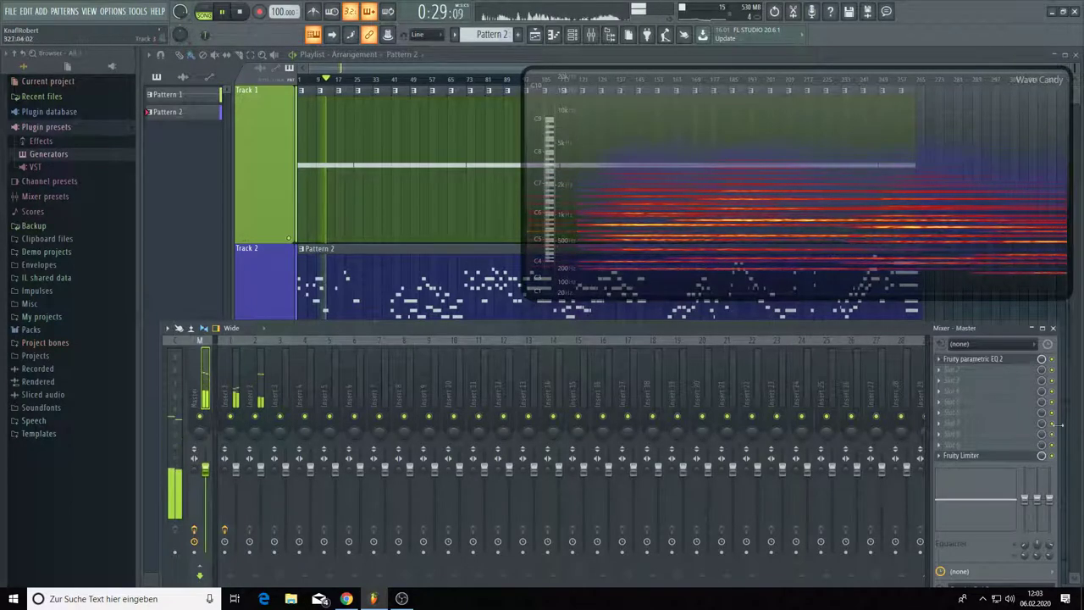
left_click(966, 456)
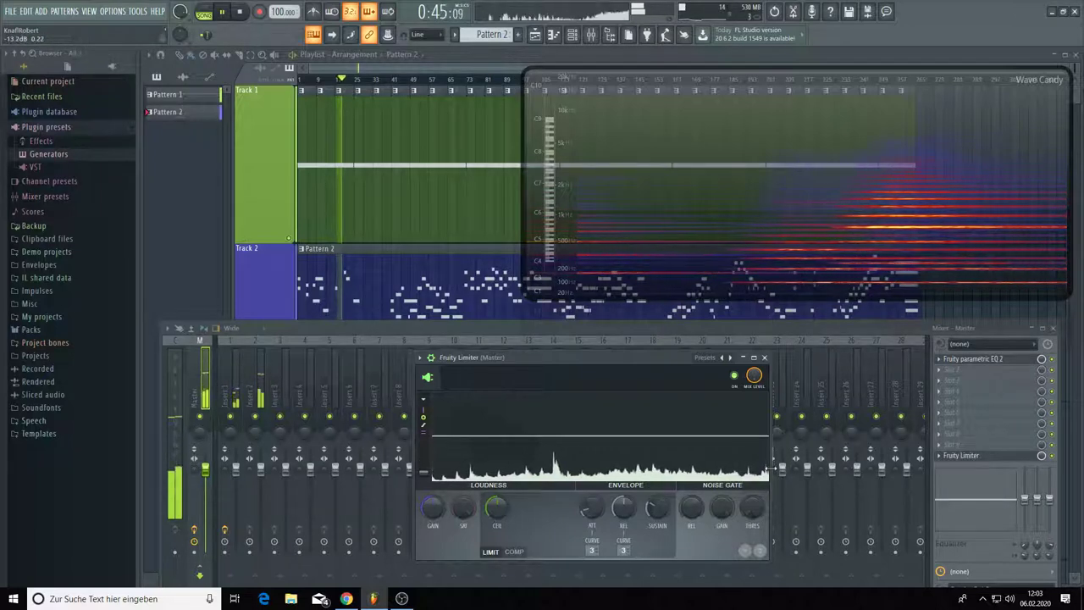
left_click_drag(768, 487, 1078, 485)
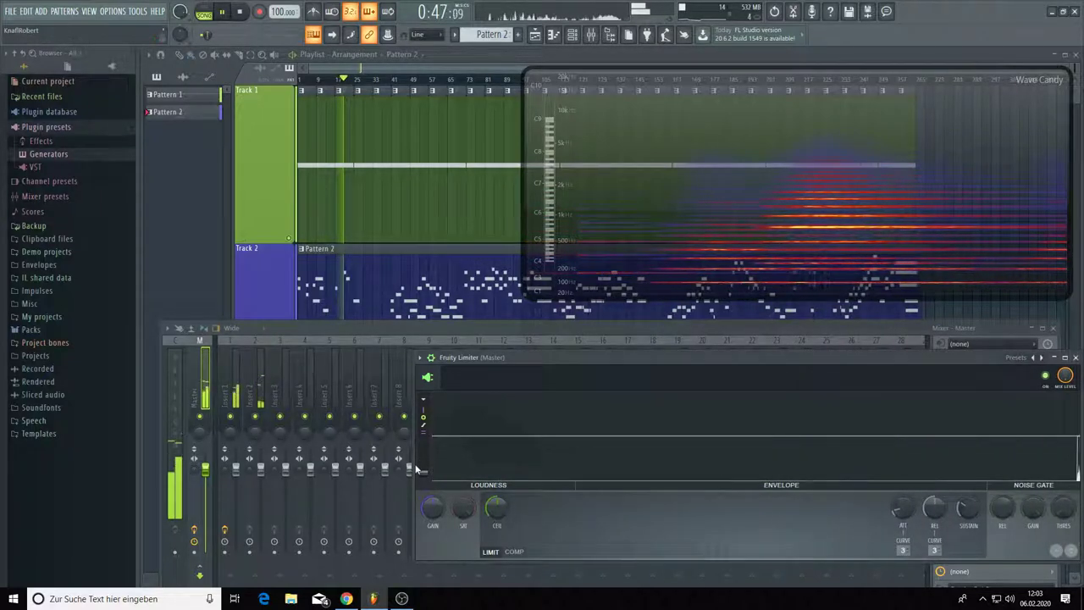
left_click_drag(417, 461, 146, 461)
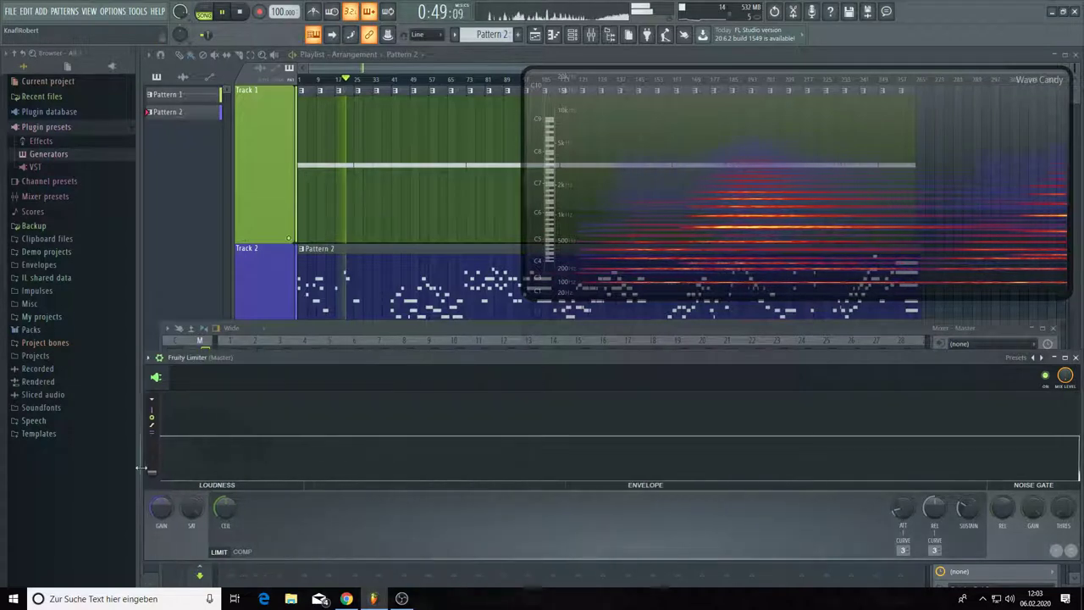
left_click_drag(336, 357, 335, 381)
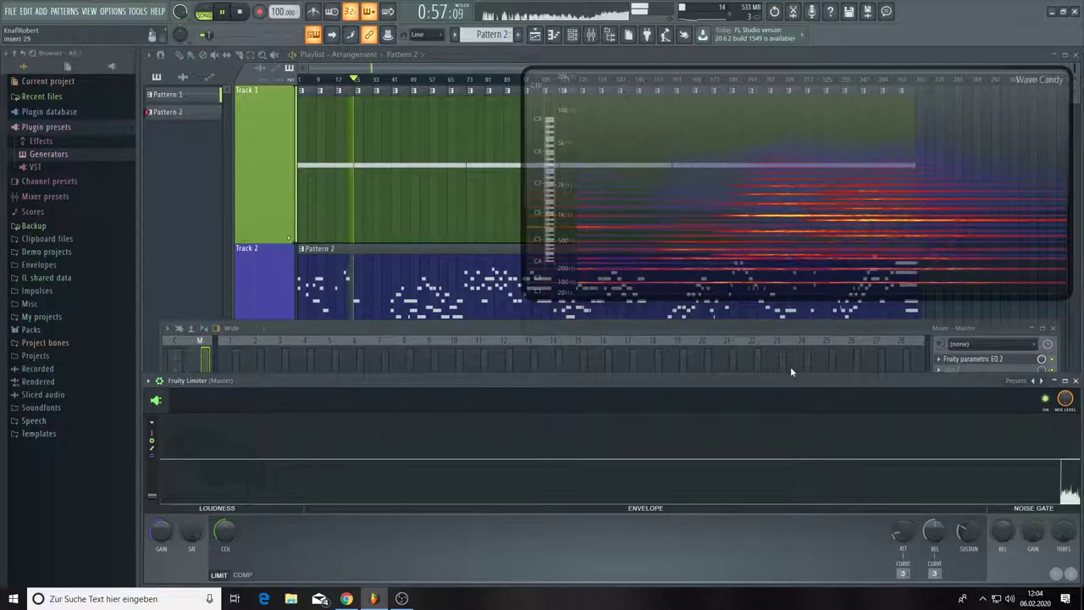
left_click(1053, 328)
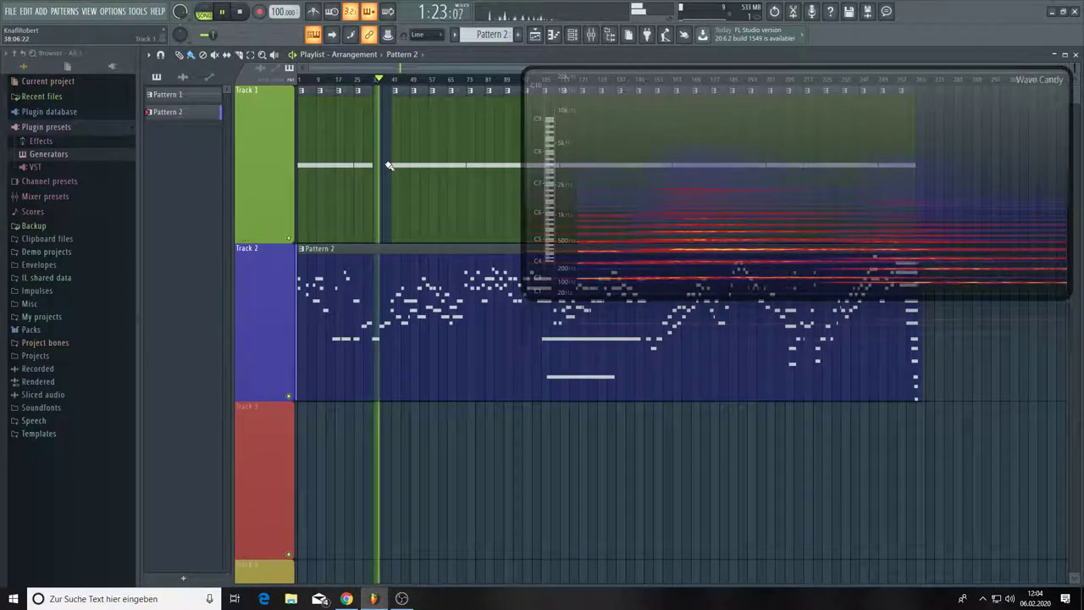
Step: Erase Track 1's clips between about bars 33 and 73 and bars 109 and 149, moving Wave Candy off the track
left_click_drag(389, 164, 453, 188)
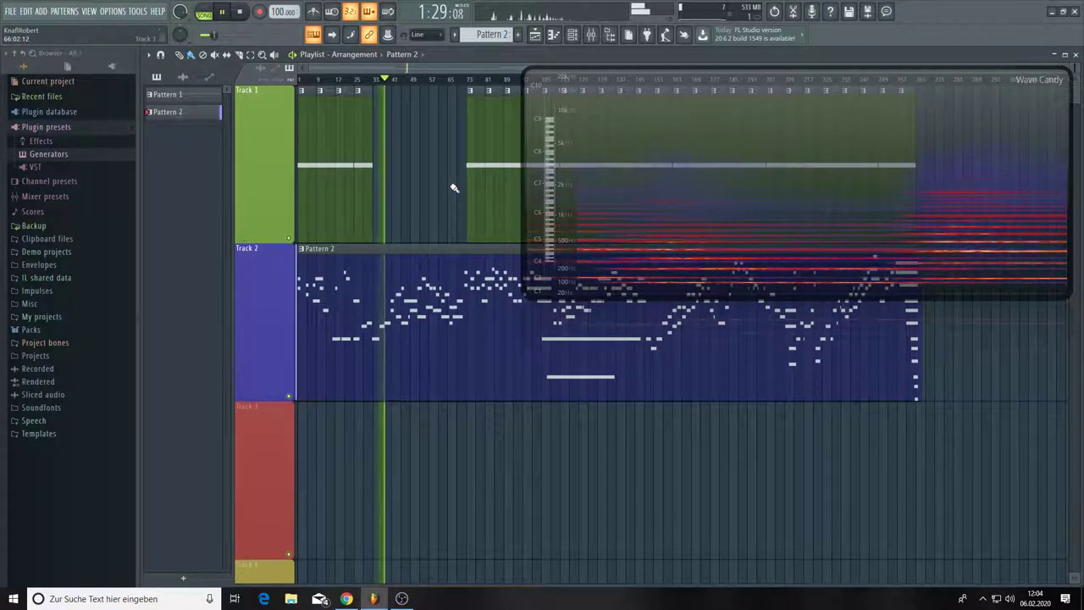
left_click_drag(674, 139, 674, 171)
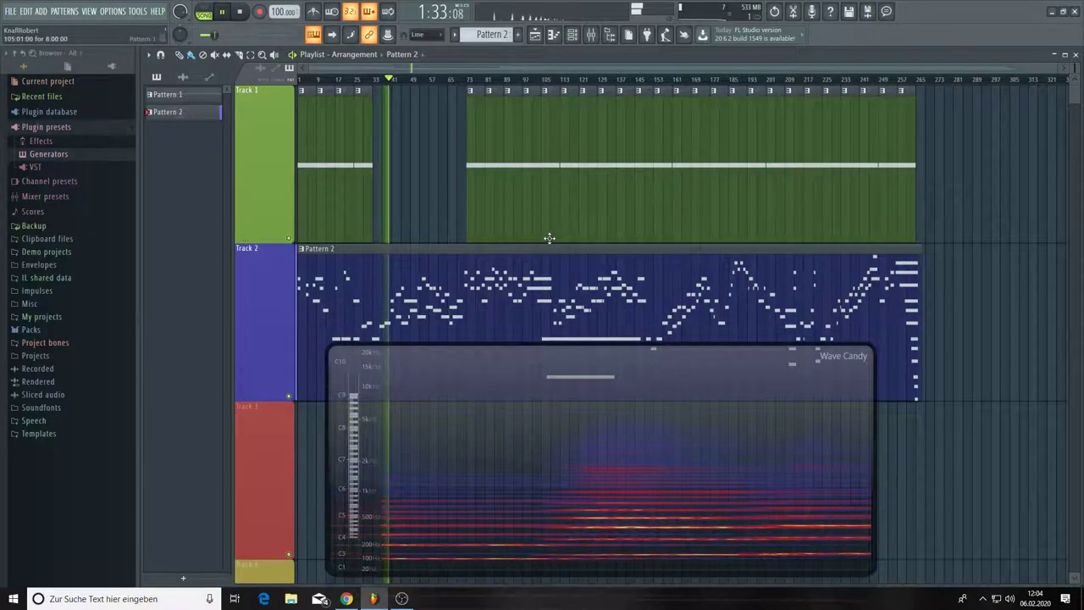
right_click(567, 139)
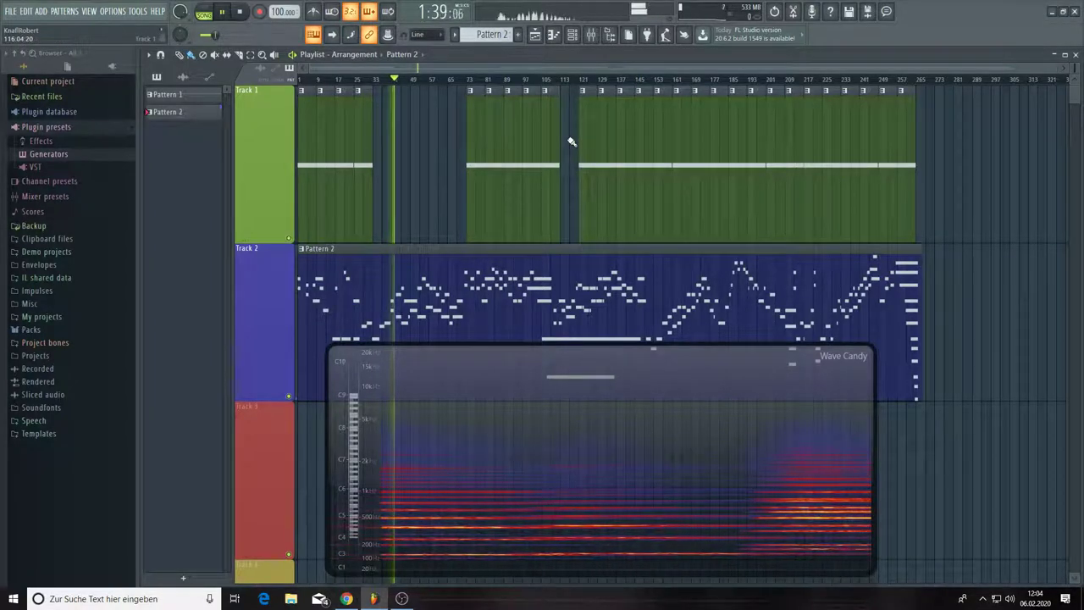
left_click_drag(559, 142, 550, 143)
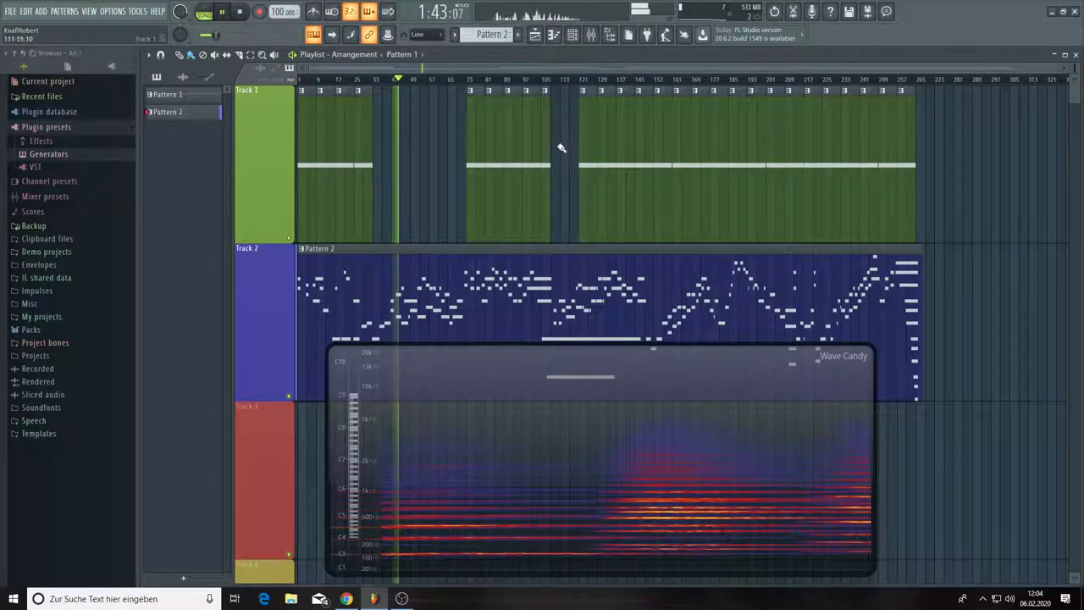
left_click_drag(578, 163, 643, 173)
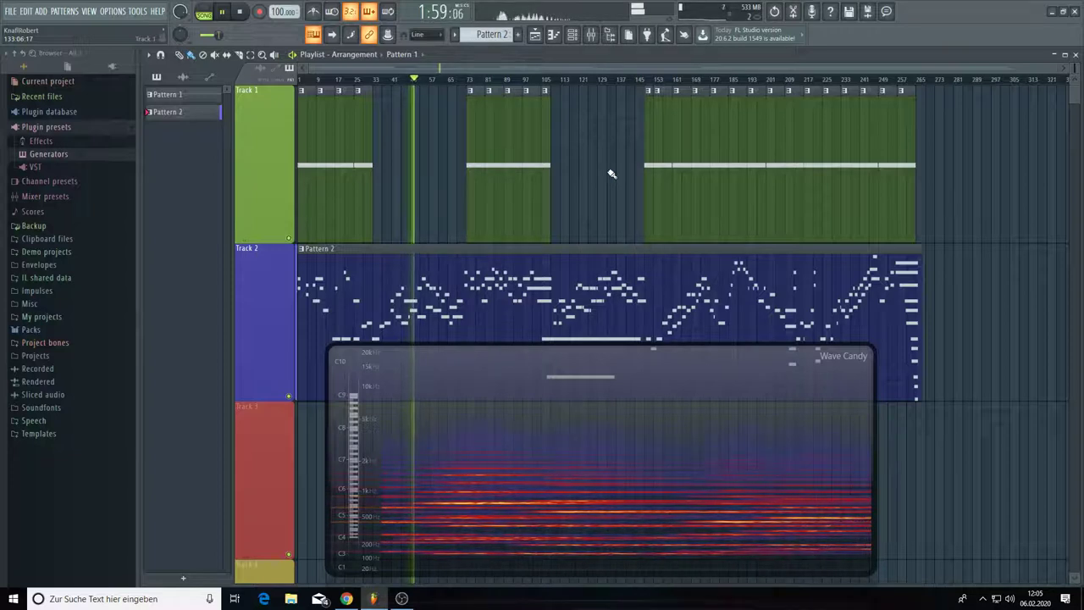
Step: Add Maximus to the second effect slot of the Master mixer track
left_click(591, 34)
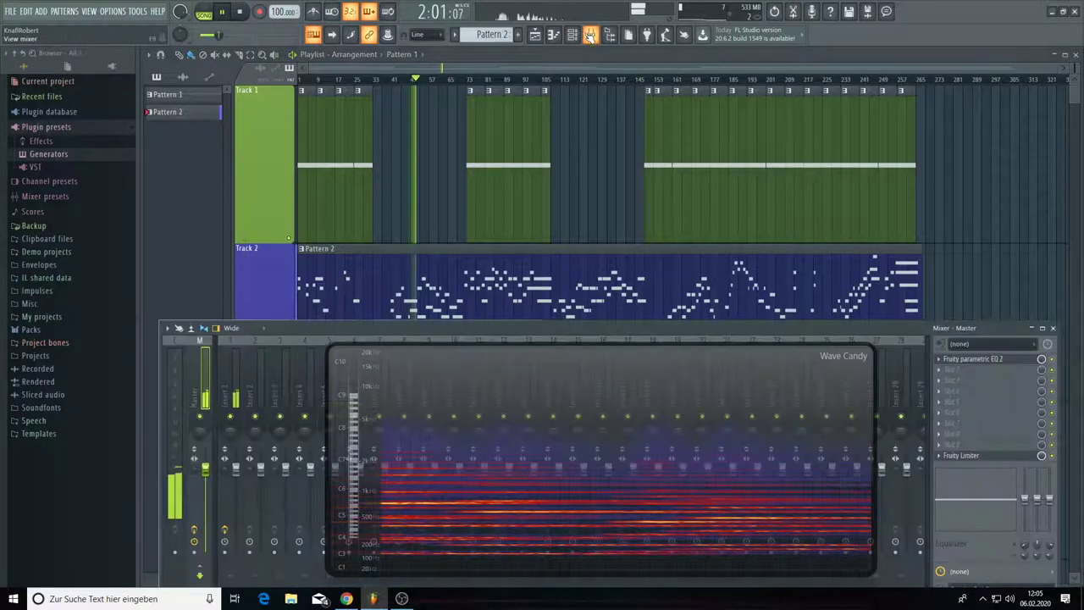
left_click(949, 380)
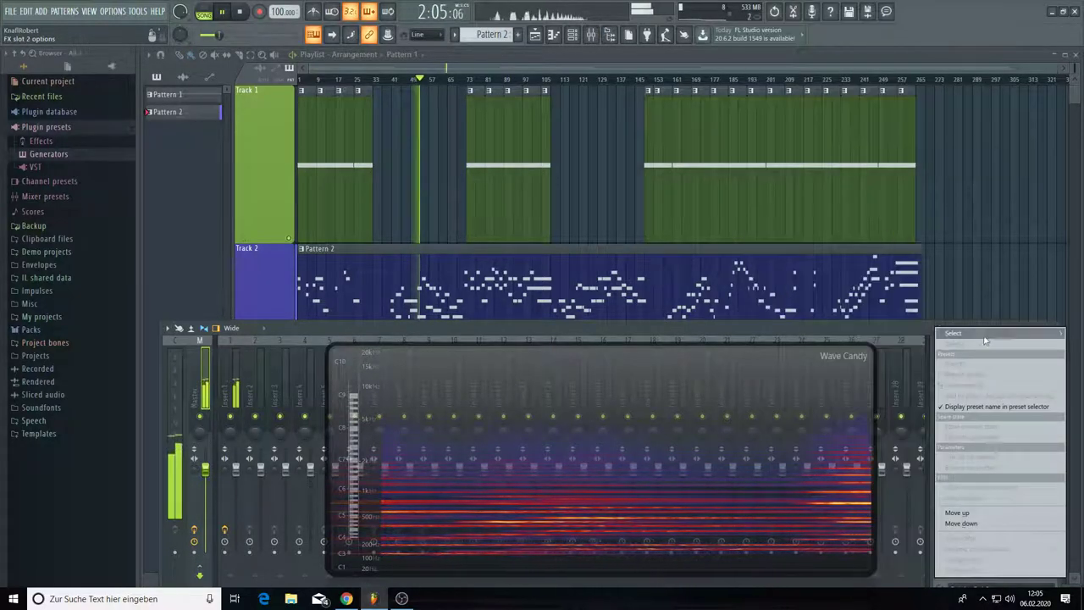
mouse_move(955, 333)
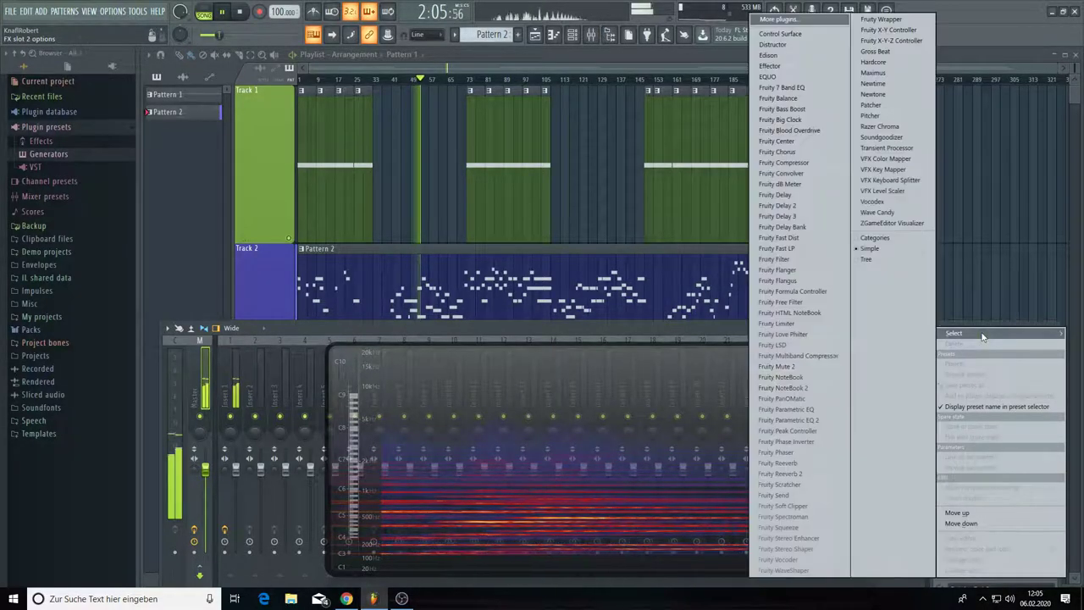
left_click(875, 73)
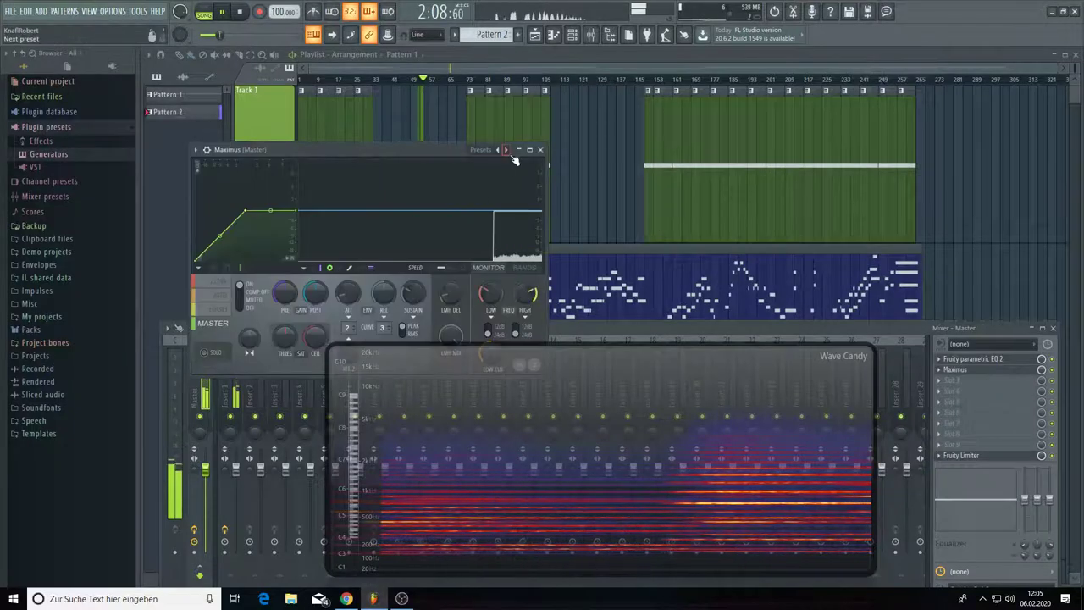
Step: Load the Clear master preset in Maximus, show its master band, adjust the monitor scrolling speed, and close the plugin
left_click(506, 150)
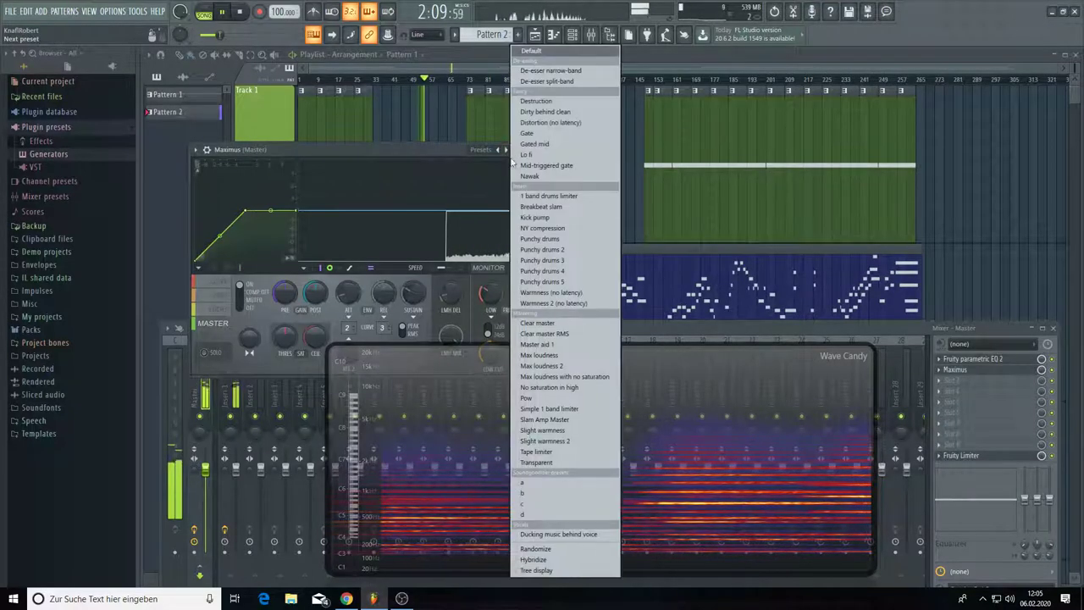
left_click(537, 323)
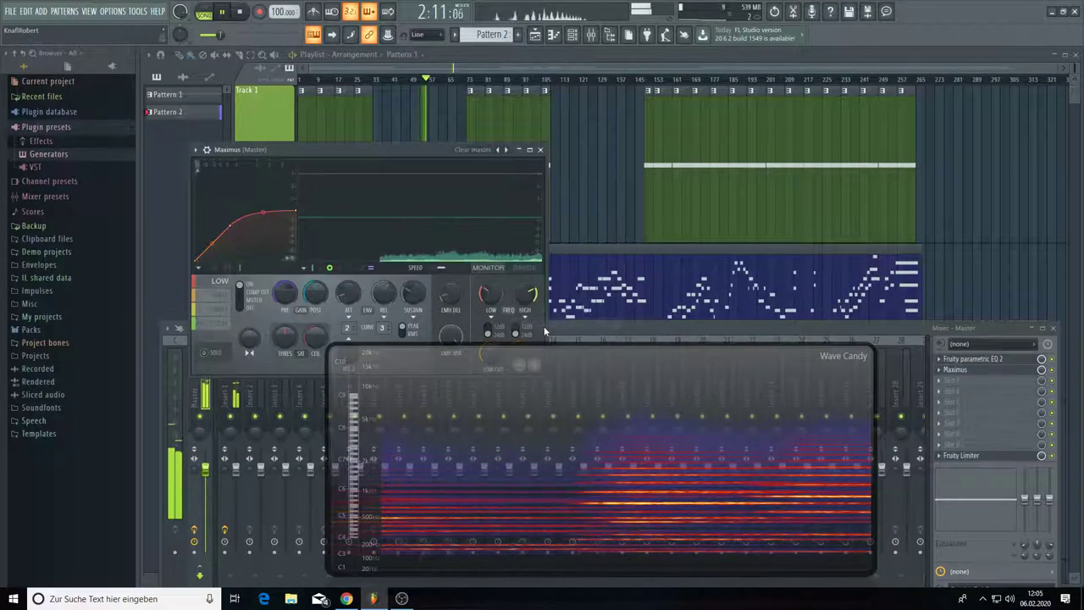
left_click(213, 325)
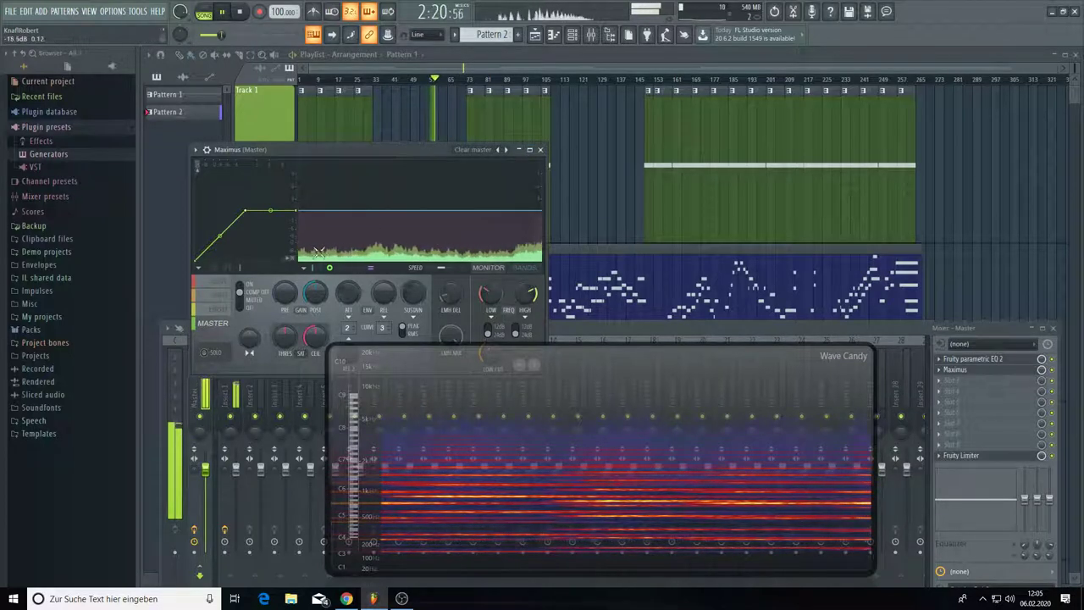
left_click_drag(436, 269, 456, 271)
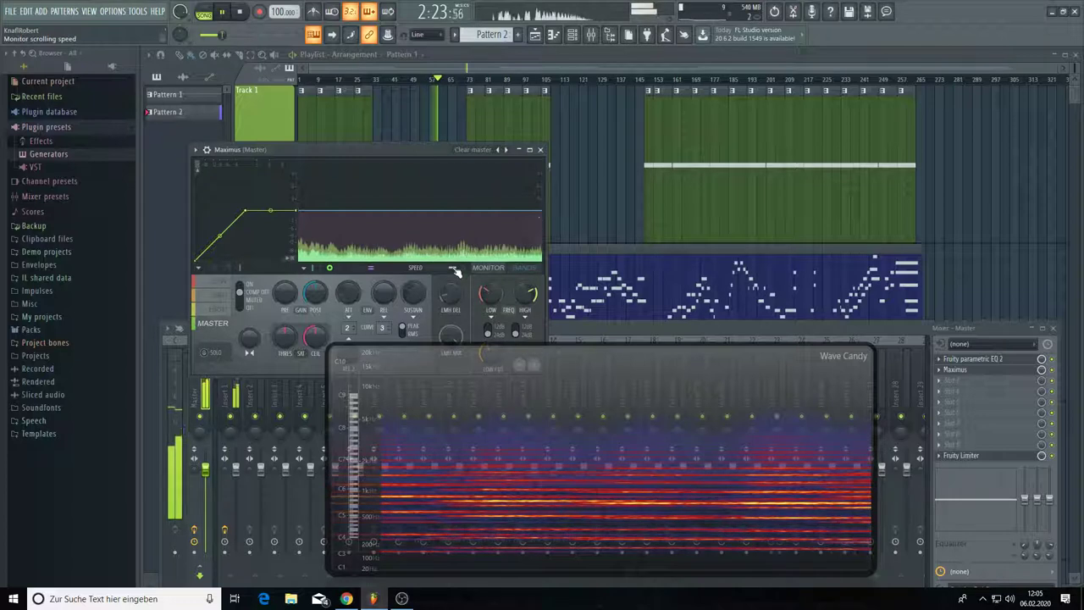
left_click(542, 150)
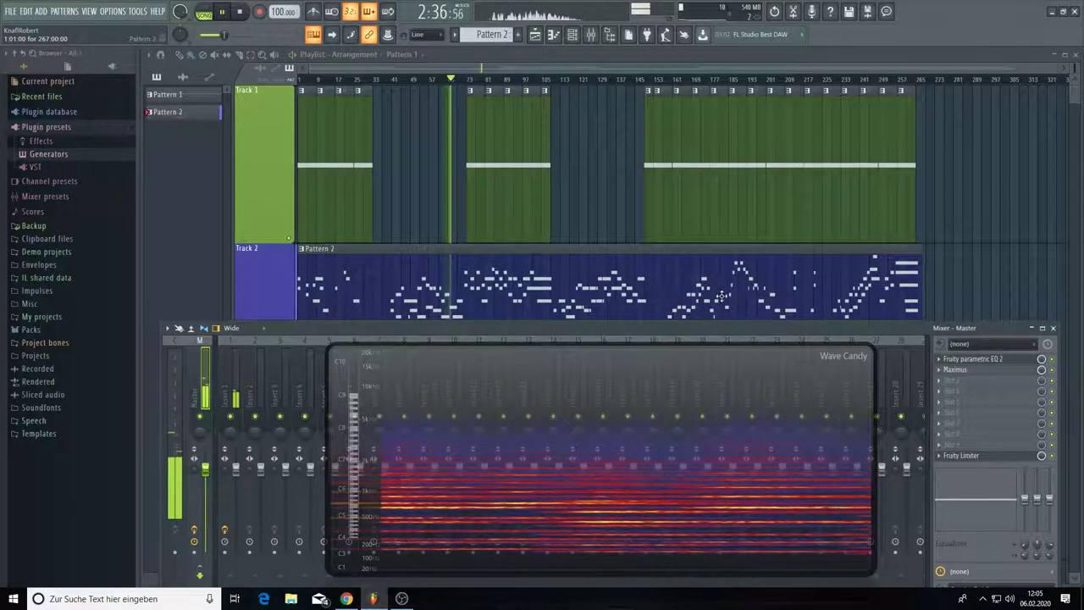
Step: Open the project credits and set the genre to Ambient
left_click(886, 12)
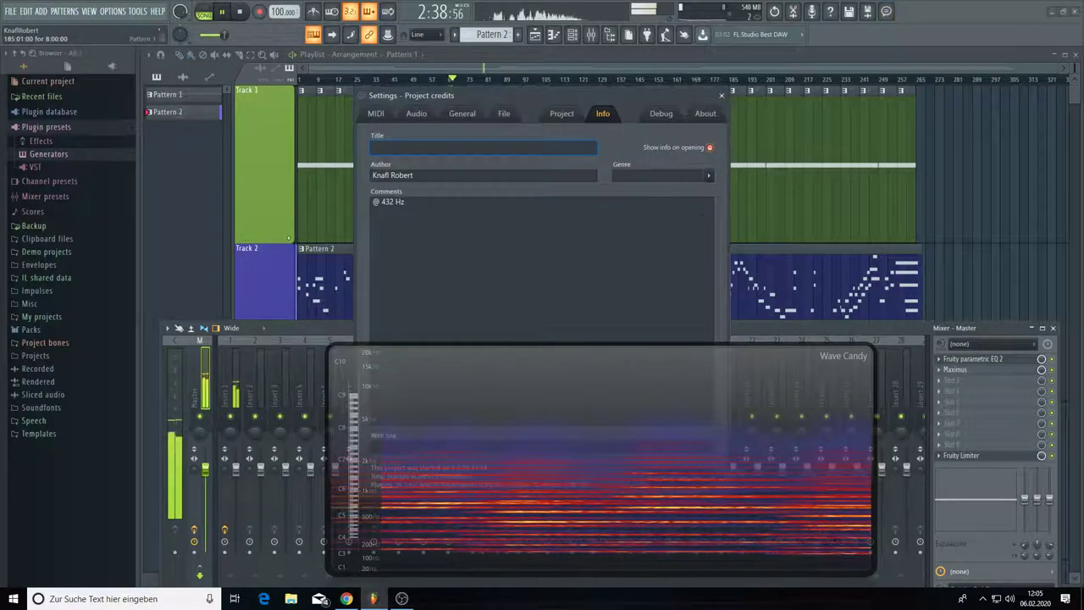
left_click(710, 175)
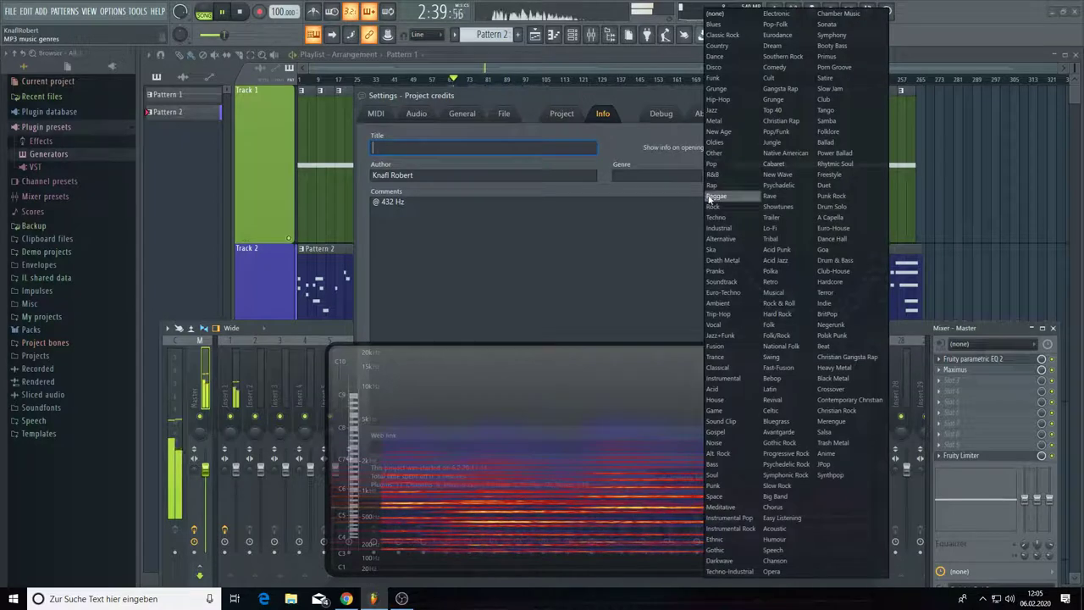
left_click(722, 304)
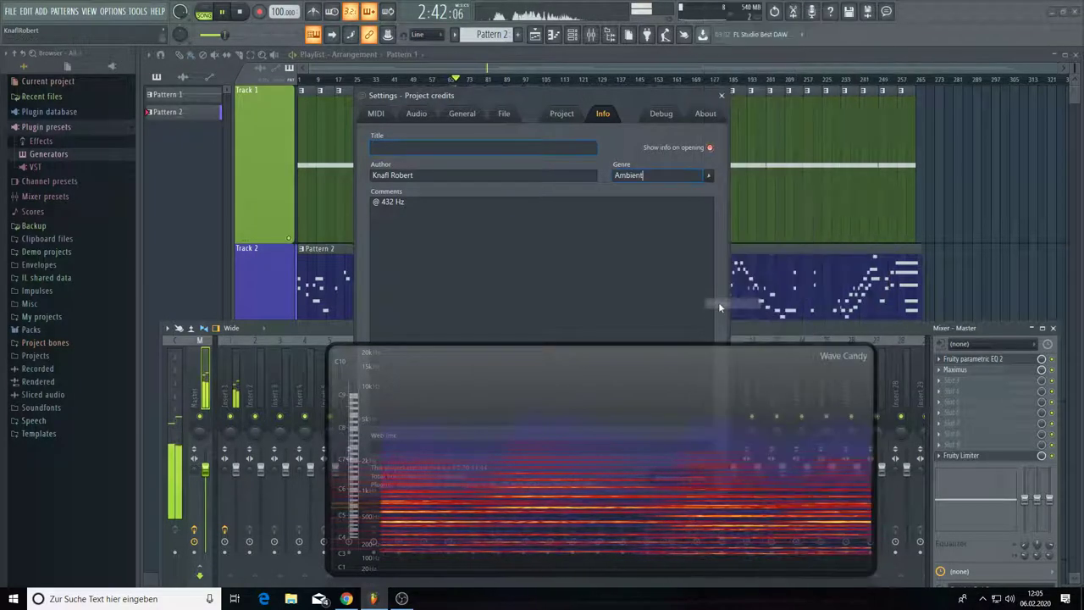
Step: Title the project "Waves of Harmony", moving the settings window clear of the arrangement's first half
left_click(450, 149)
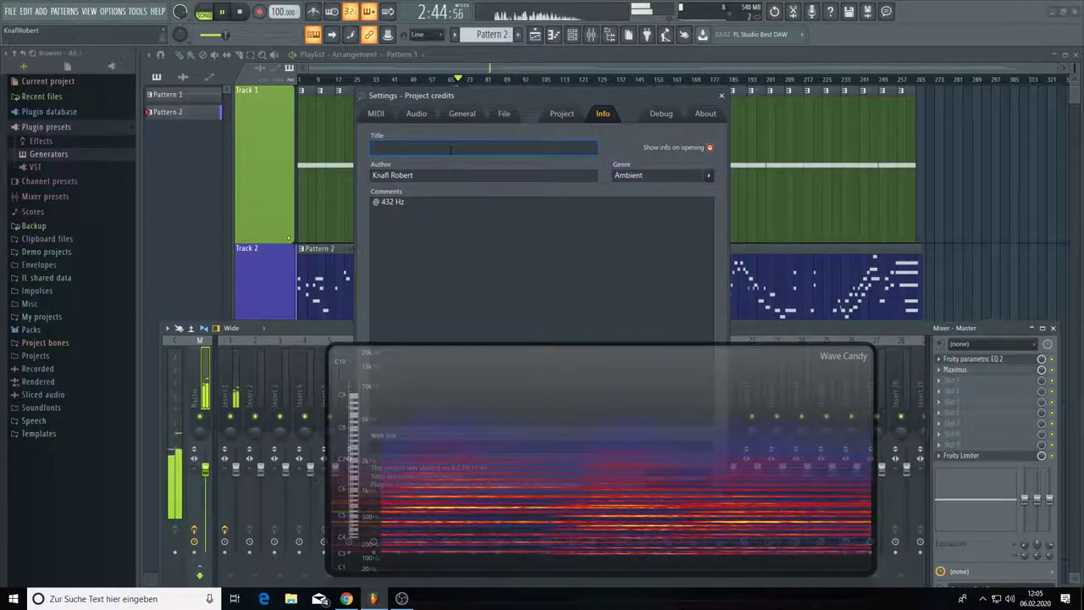
type("?")
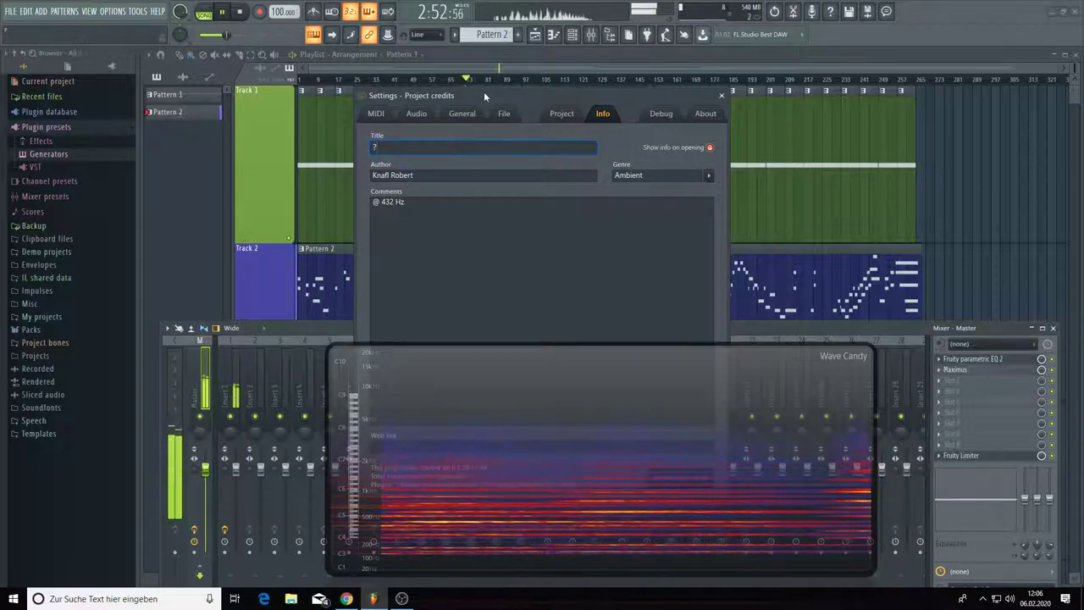
left_click_drag(484, 91, 798, 92)
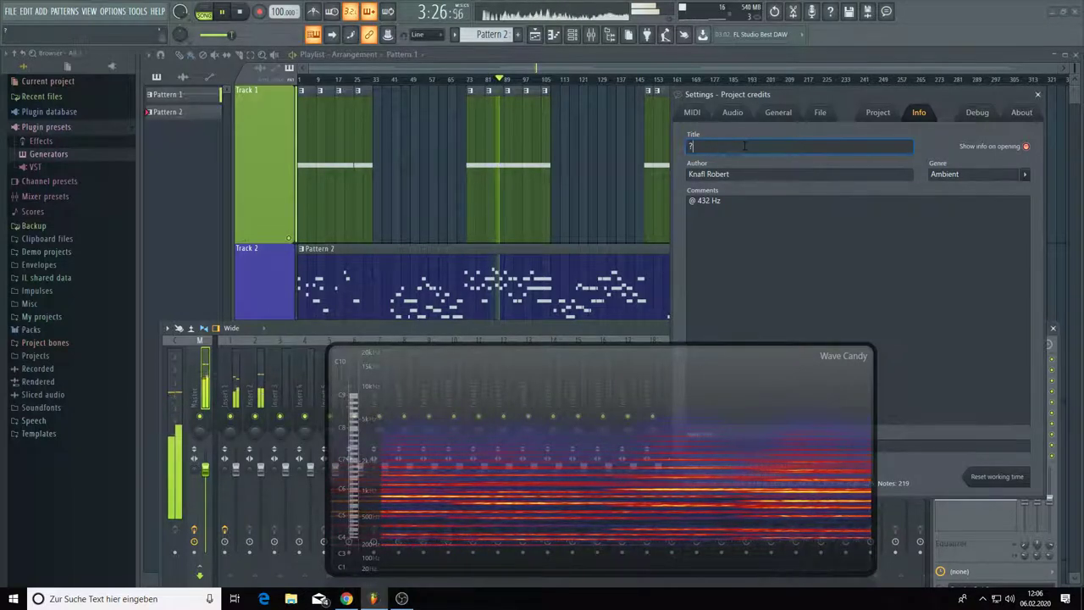
type("?")
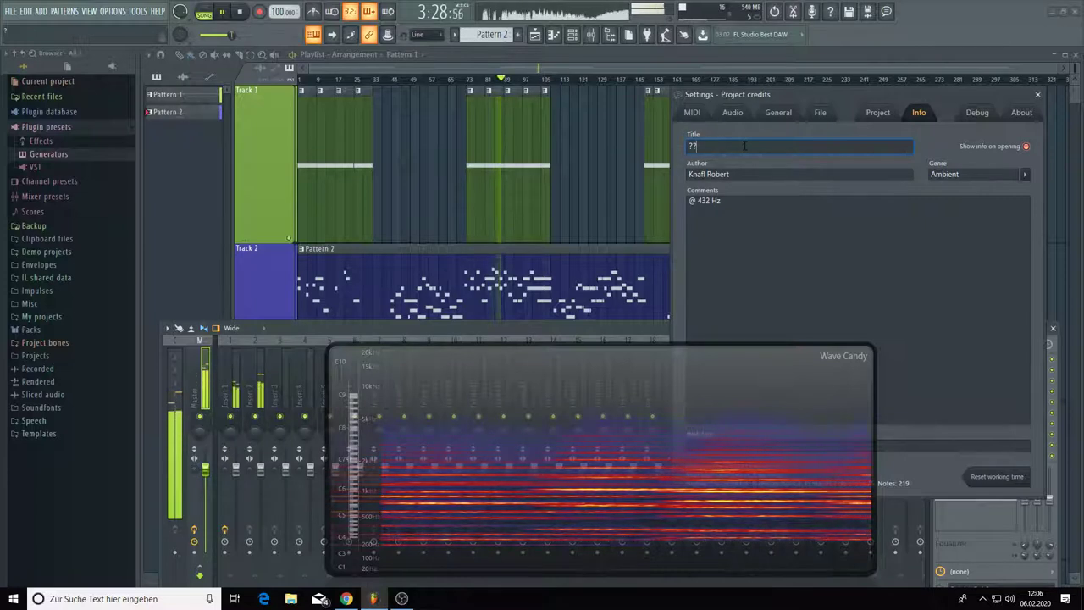
key("BackSpace")
key("BackSpace")
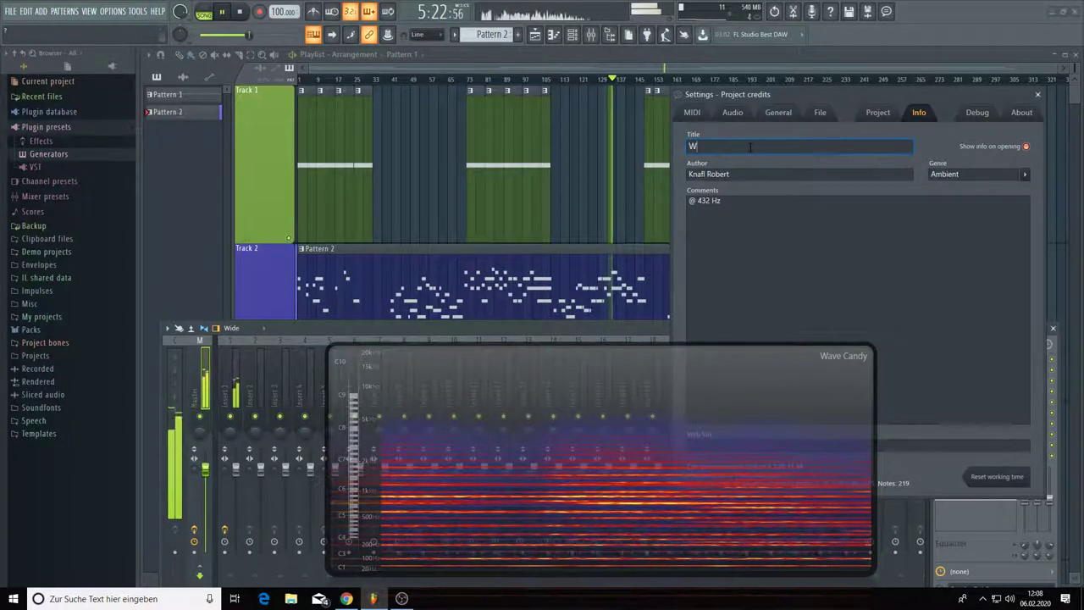
type("ves")
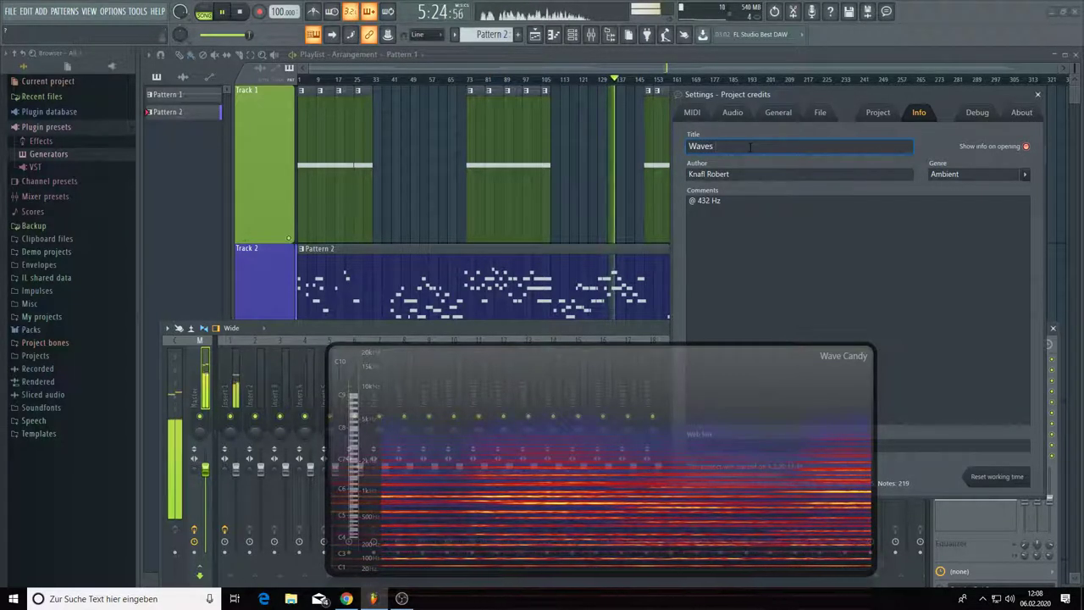
type(" of Ha")
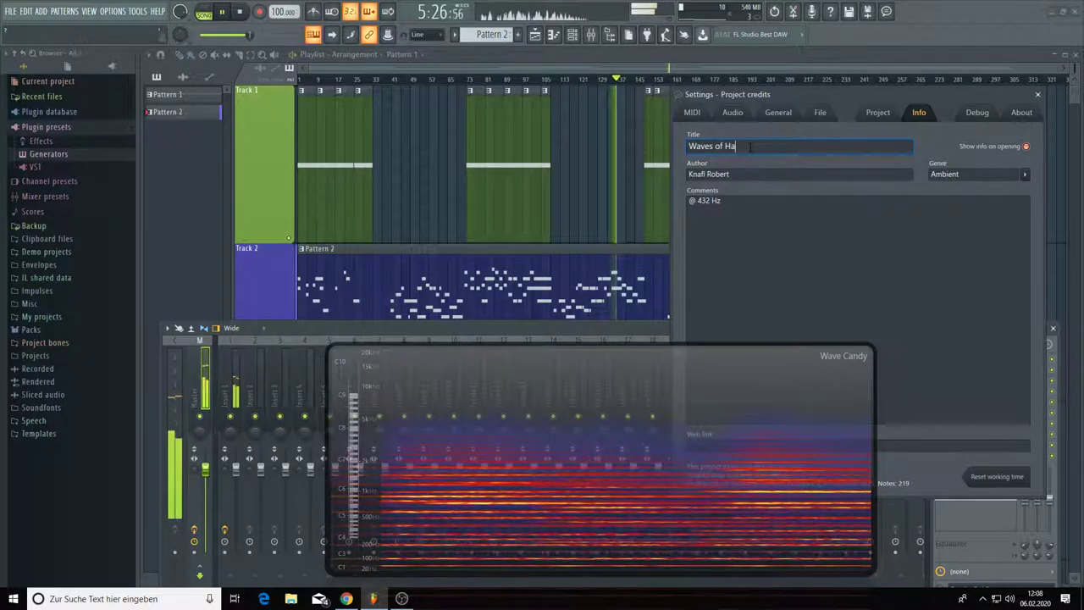
type("rmony")
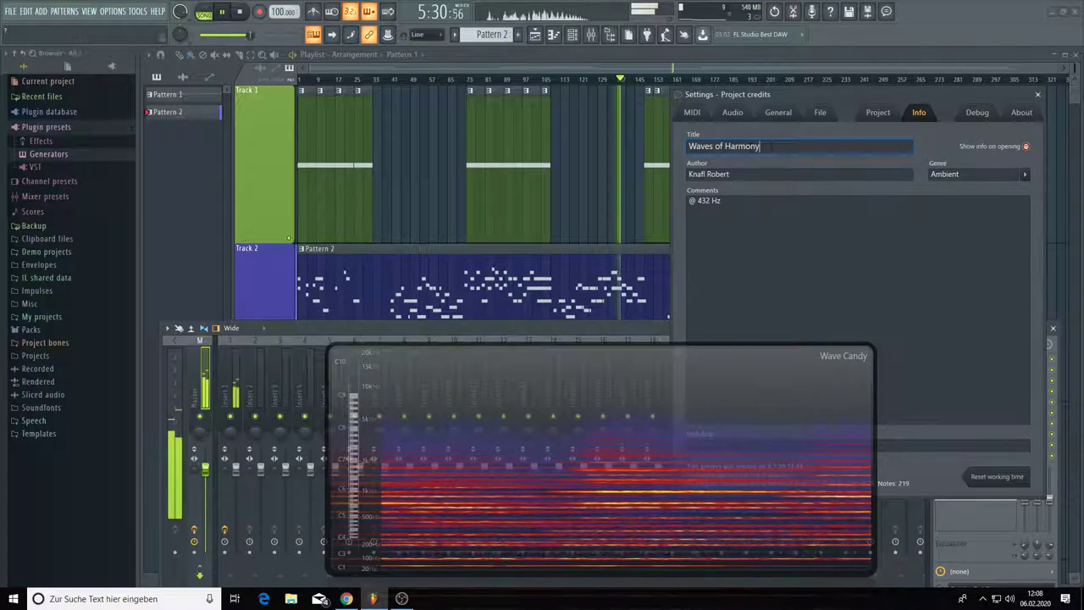
Step: Copy the project title and save the project under the name "Waves of Harmony" in the Projects folder in Documents
key("ctrl+a")
right_click(705, 150)
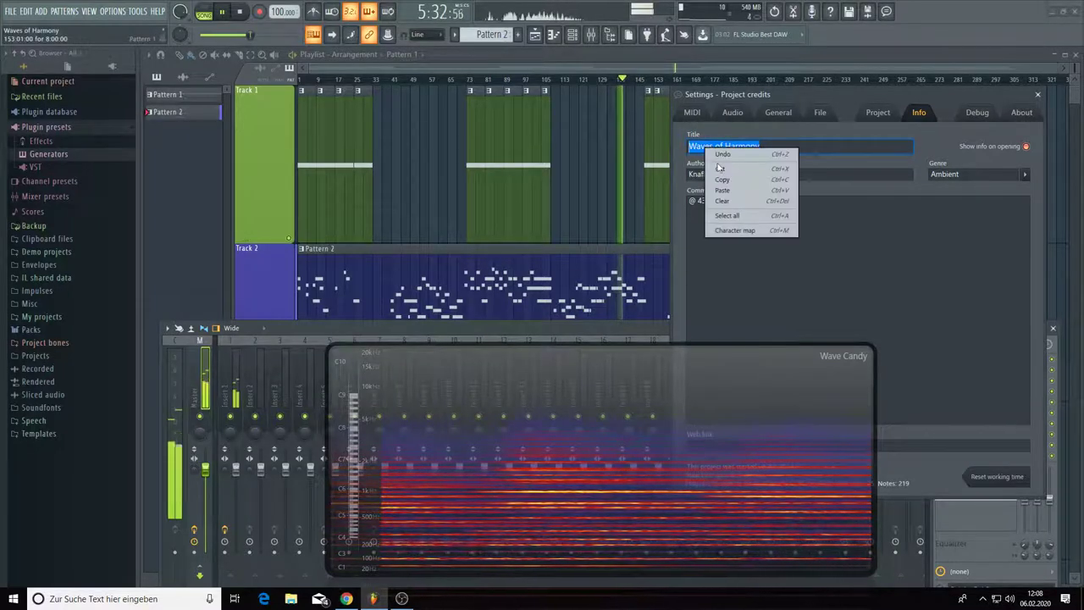
left_click(725, 180)
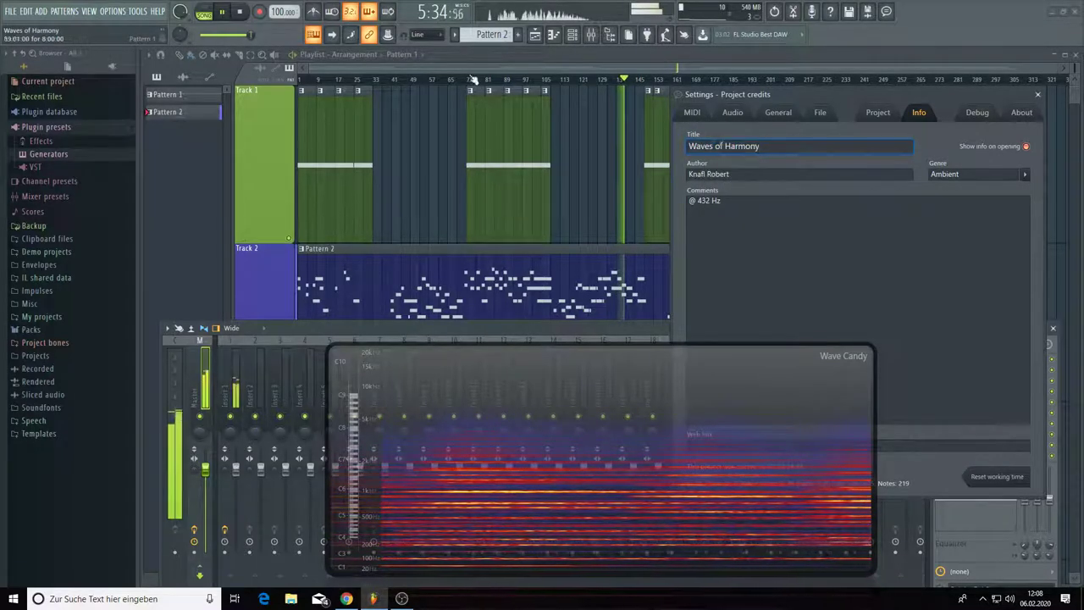
left_click(11, 11)
left_click(22, 74)
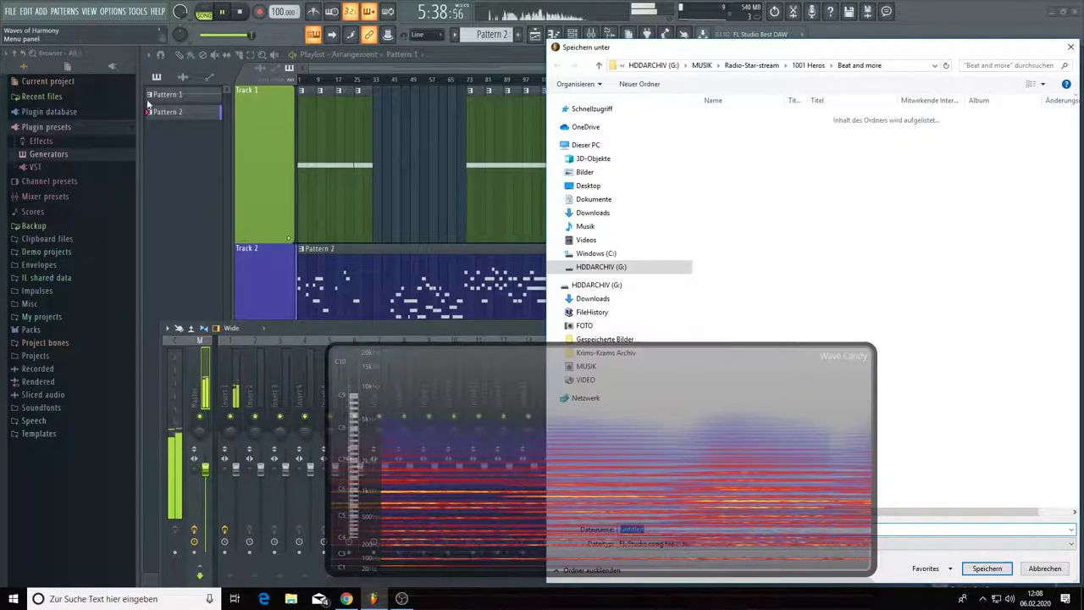
left_click(591, 109)
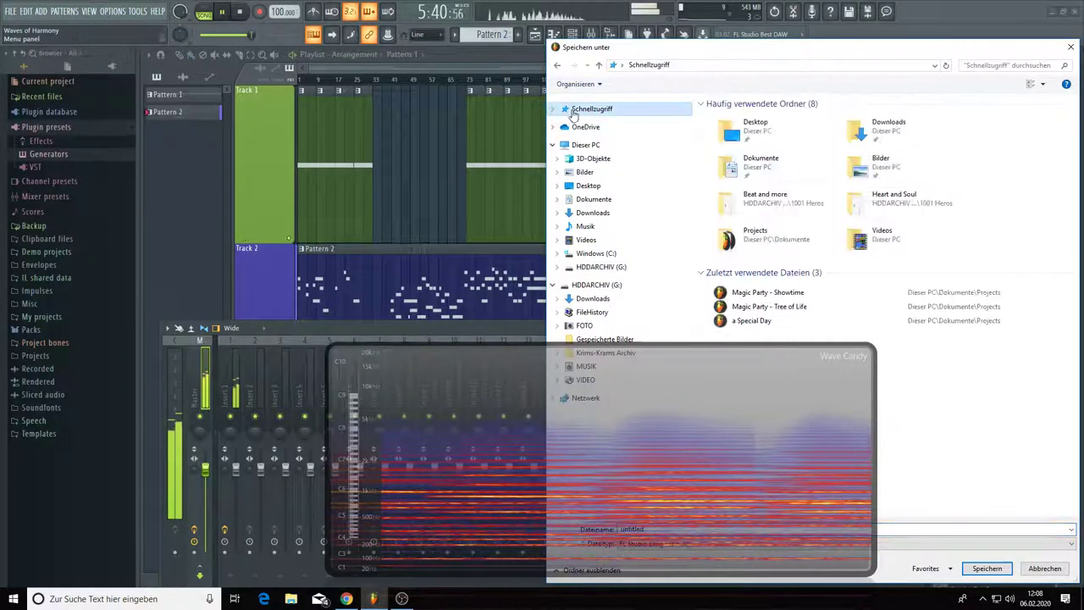
double_click(770, 241)
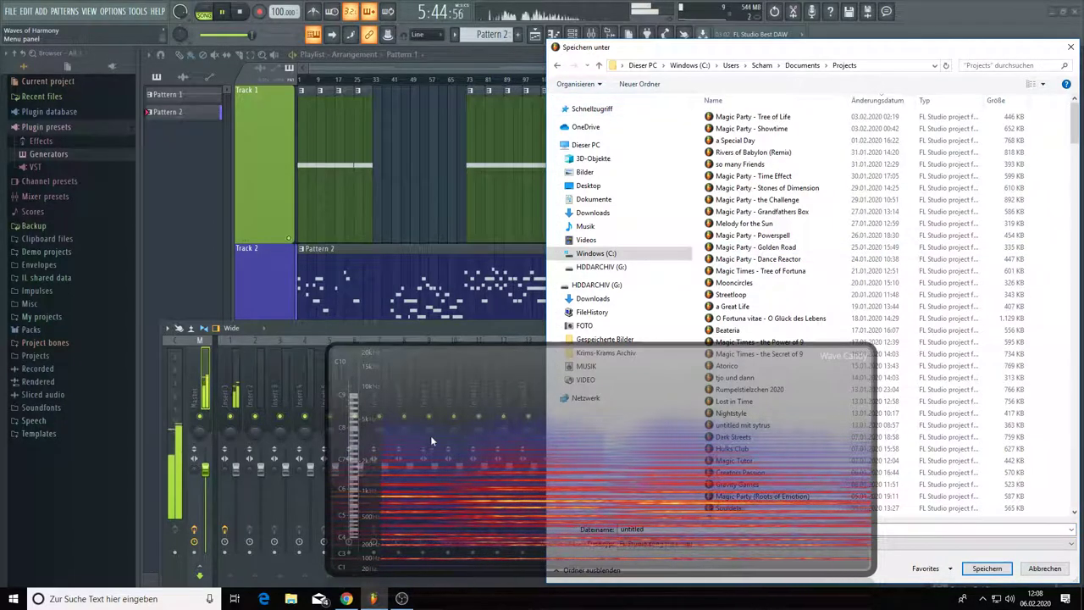
left_click_drag(839, 48, 843, 31)
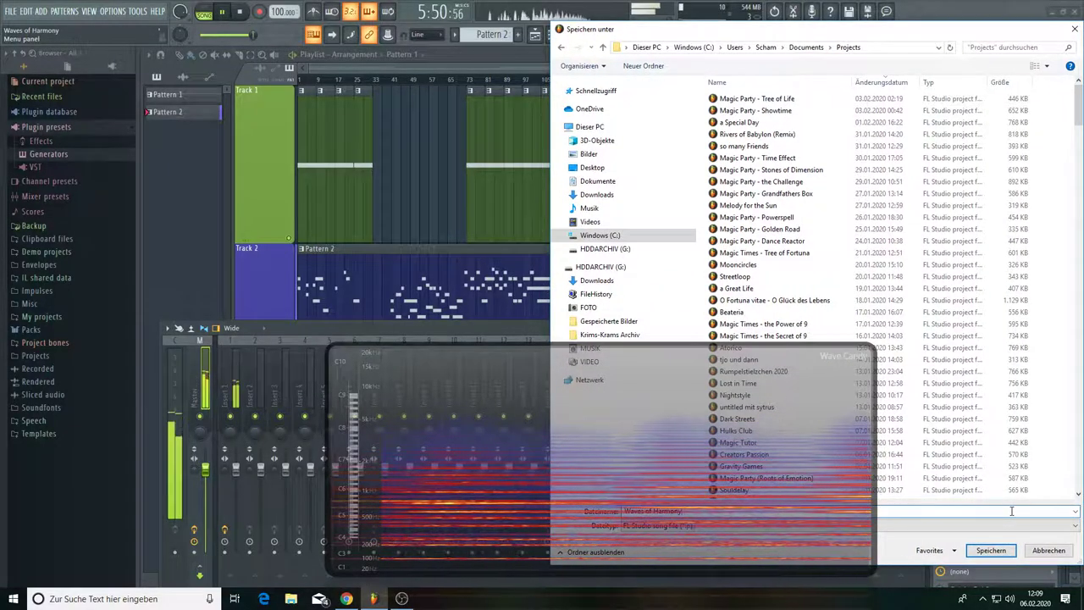
key("Return")
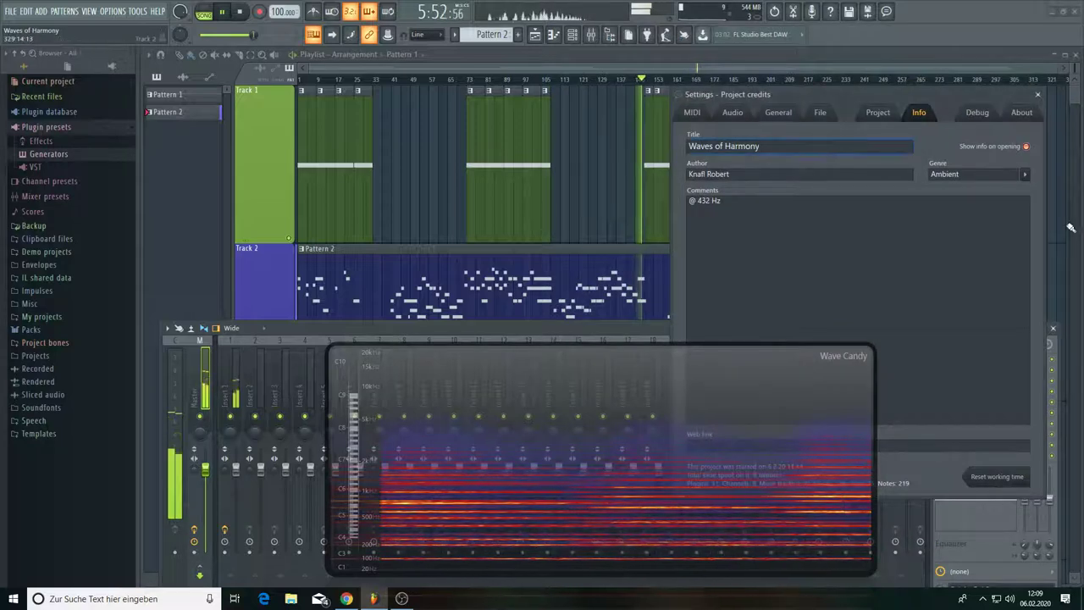
Step: Close the project settings, shrink the Wave Candy display, and place it over the empty bars after the clips
key("Escape")
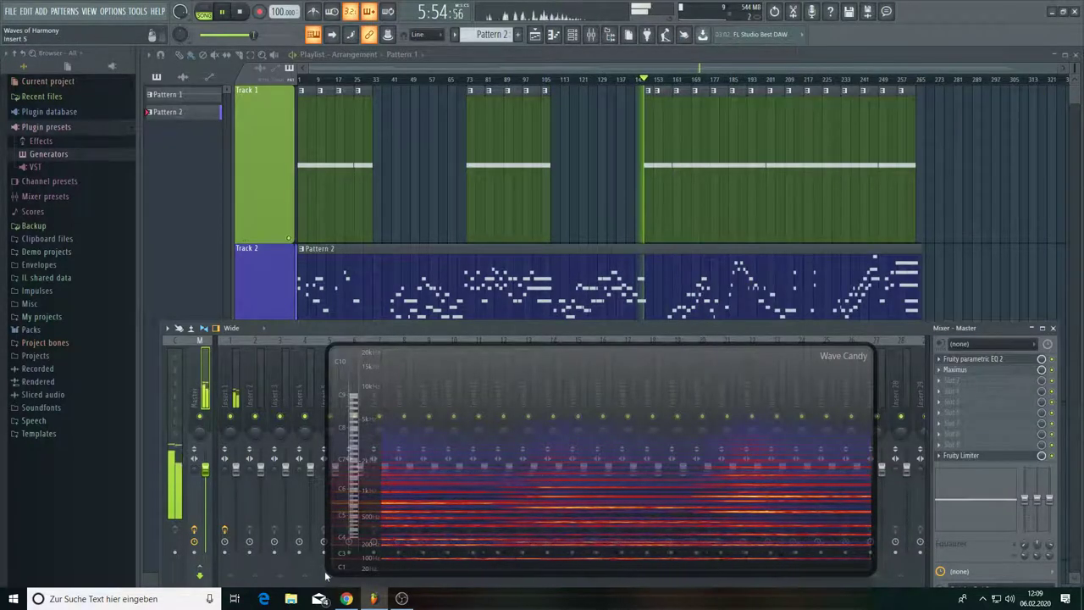
key("Escape")
left_click_drag(720, 424, 945, 60)
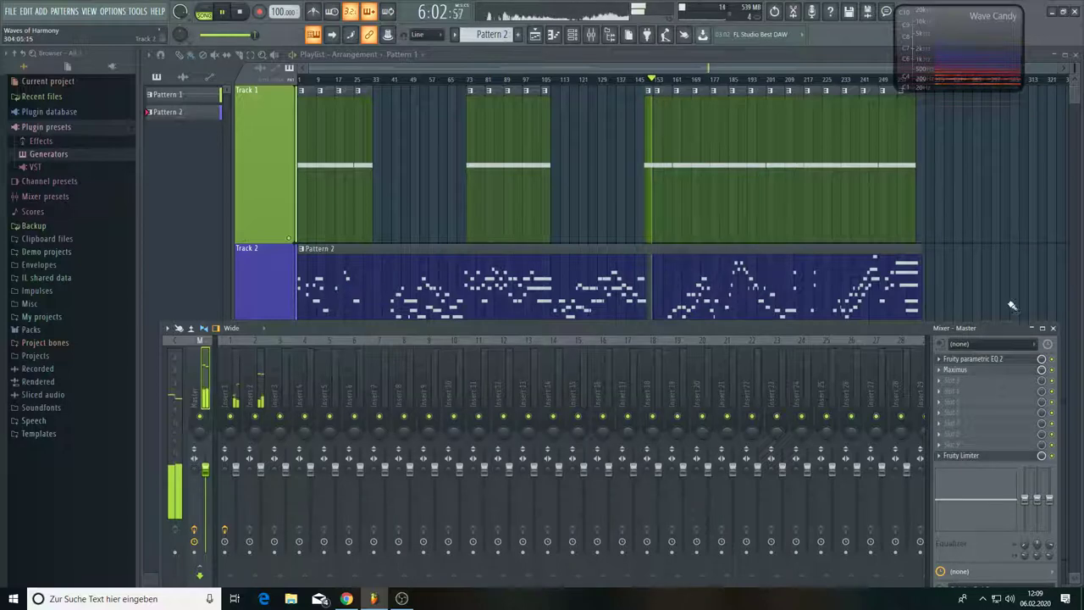
Step: Raise the post gain of Maximus's master band on the Master track
left_click(1011, 371)
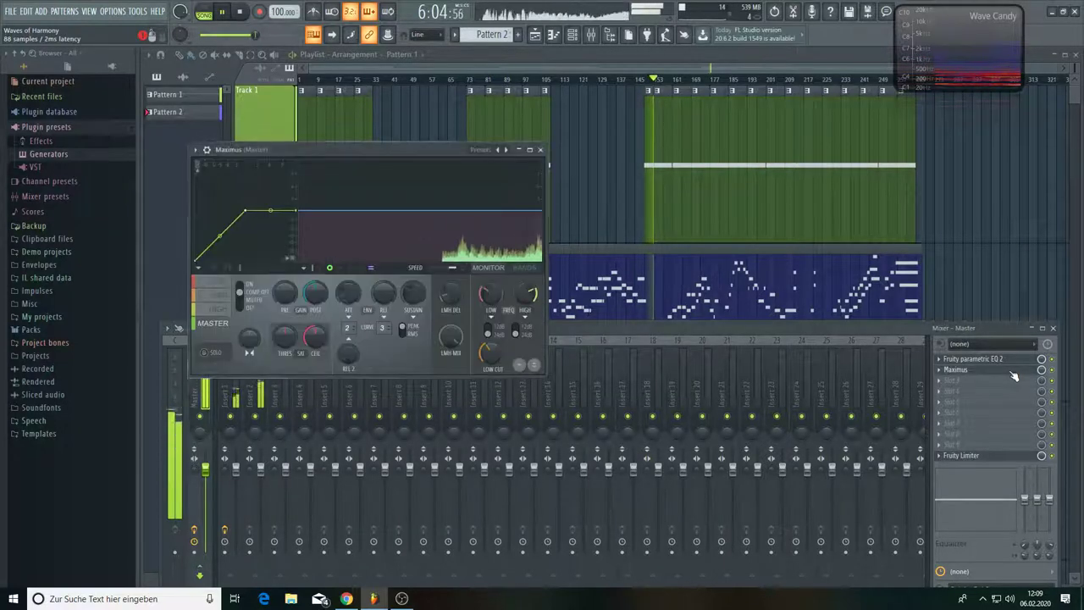
left_click_drag(314, 299, 314, 282)
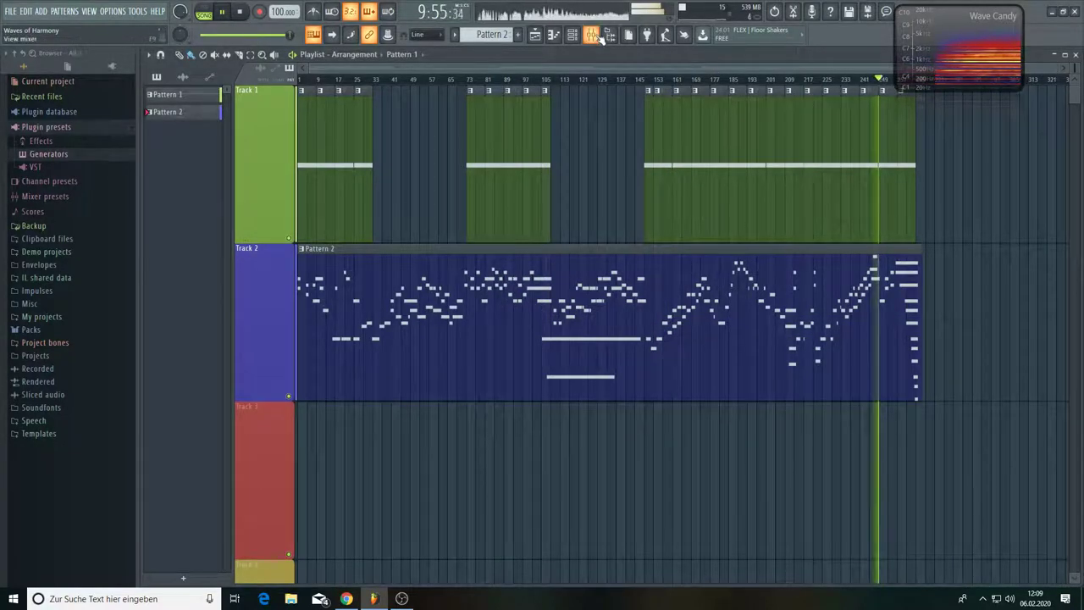
Step: Show the mixer with Maximus and Fruity Limiter, examine the Master levels through the song's ending, and stop playback
key("F9")
left_click(970, 373)
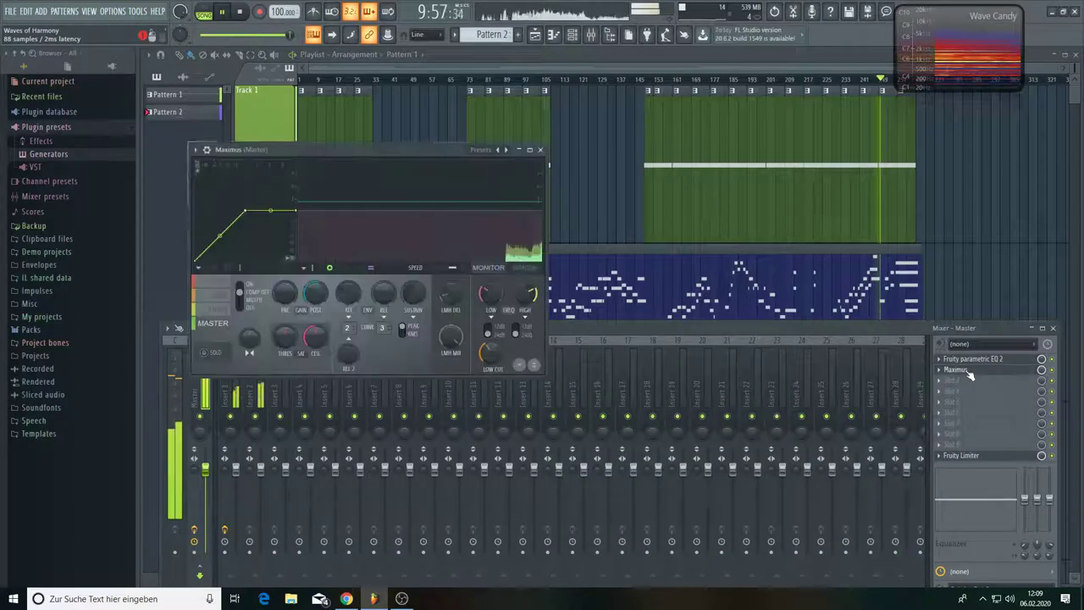
left_click(992, 455)
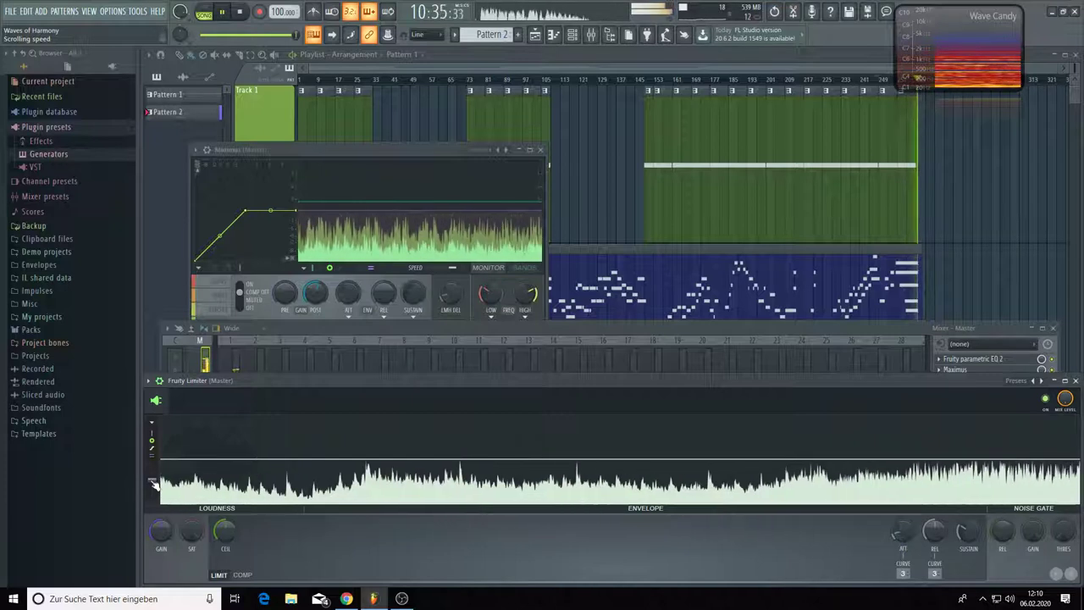
left_click(241, 13)
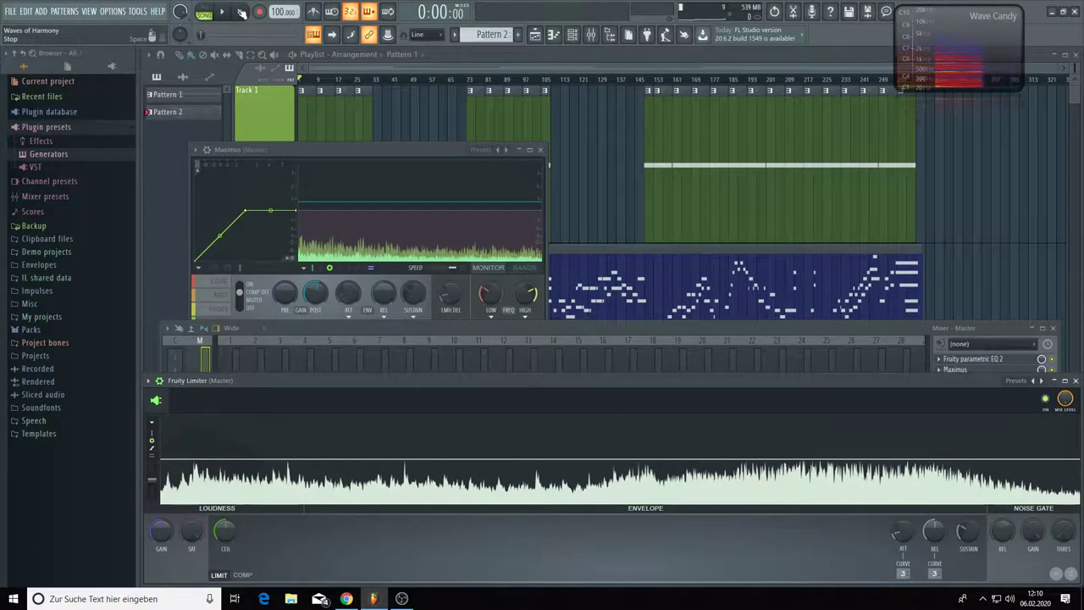
Step: Save the finished project under its existing name and switch to OBS
left_click(11, 12)
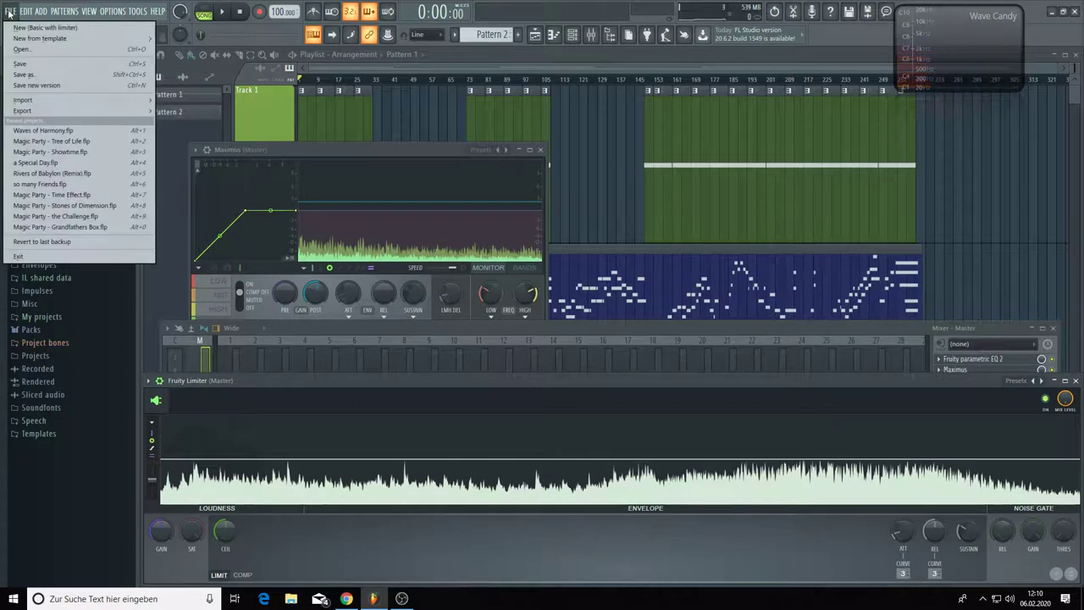
left_click(22, 68)
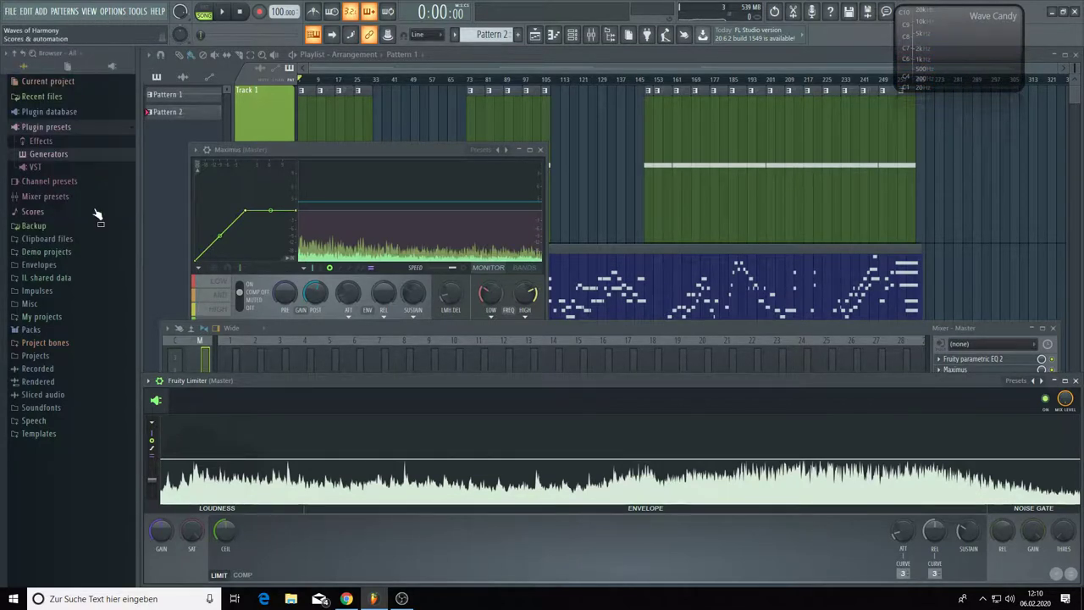
left_click(402, 599)
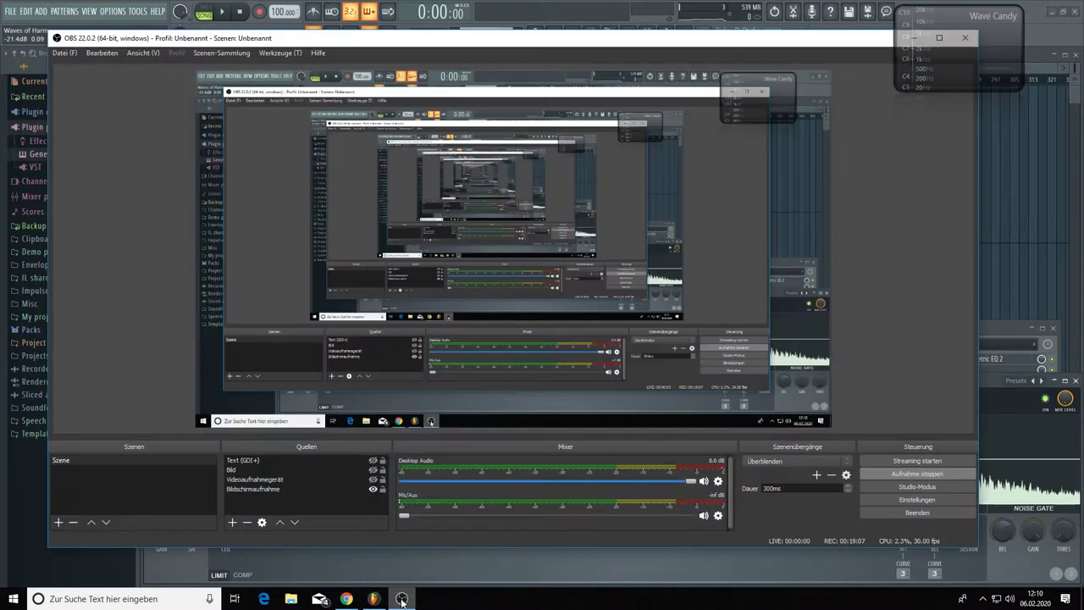